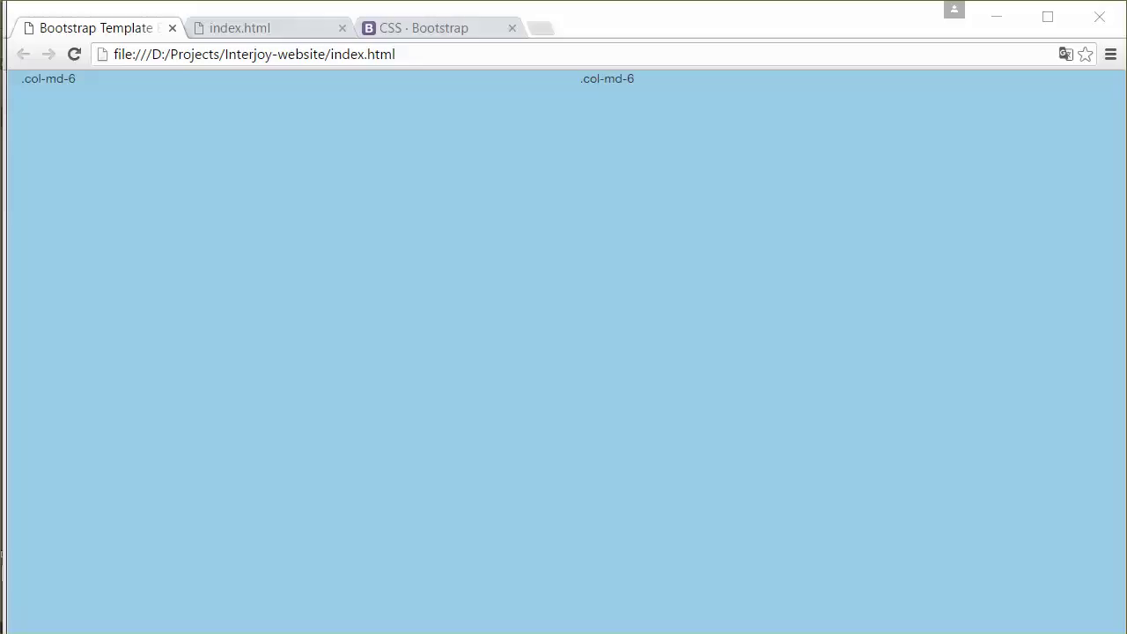
Move from the Chrome preview to index.html in Notepad++, with the caret on the row div line
key("alt+Tab")
left_click(226, 306)
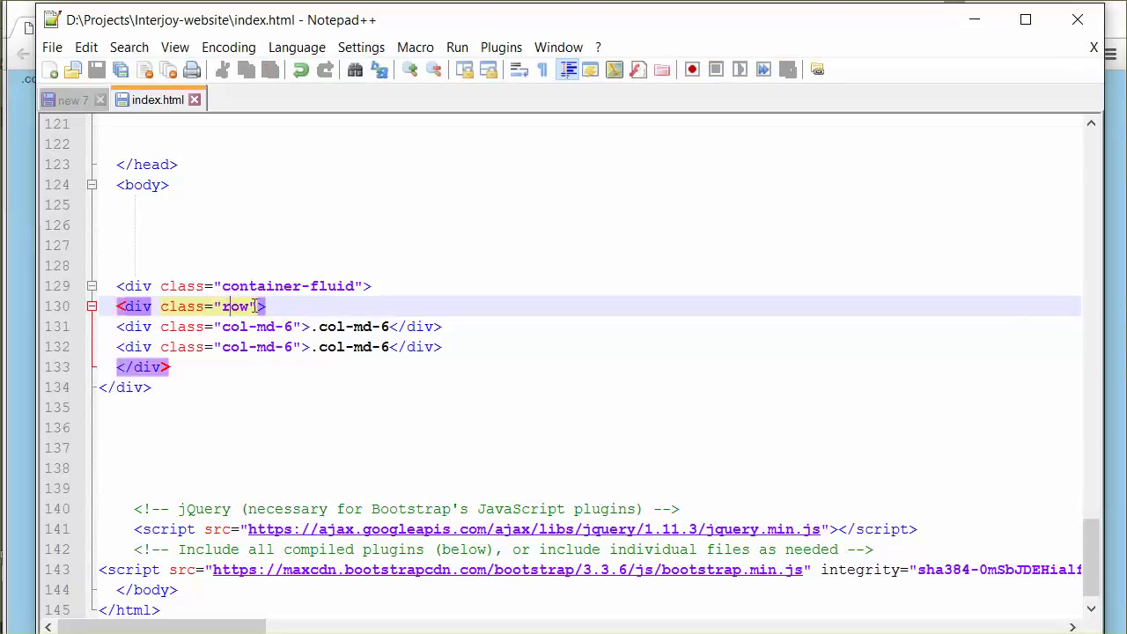
Add an opening <div class="main-image-wrapper"> tag on a new line below the row div
left_click(305, 313)
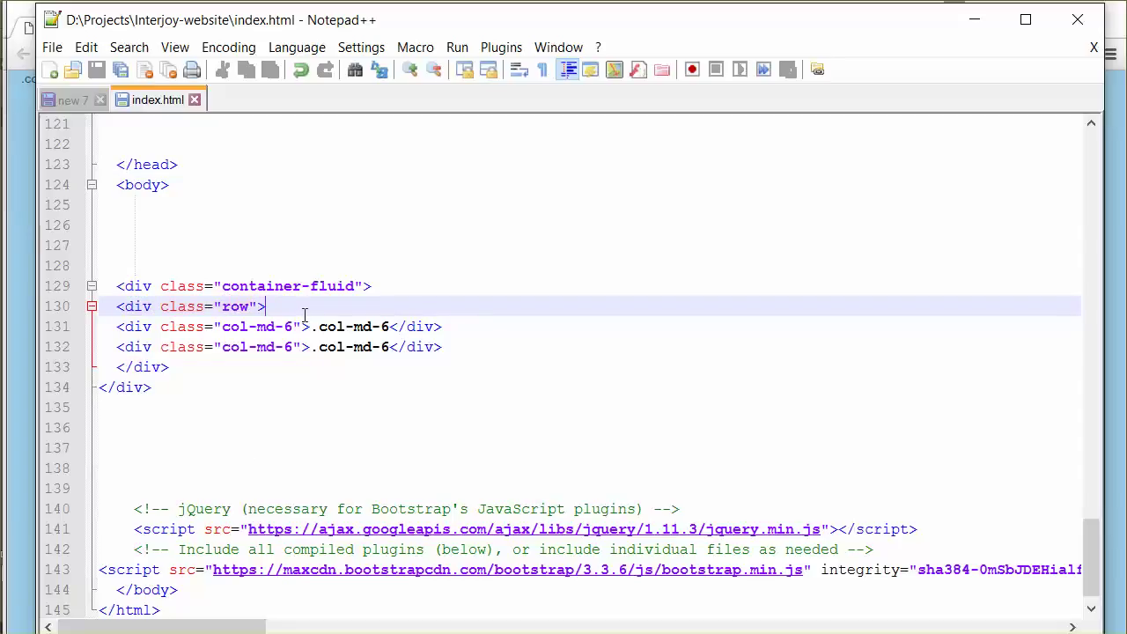
key("Return")
type("<")
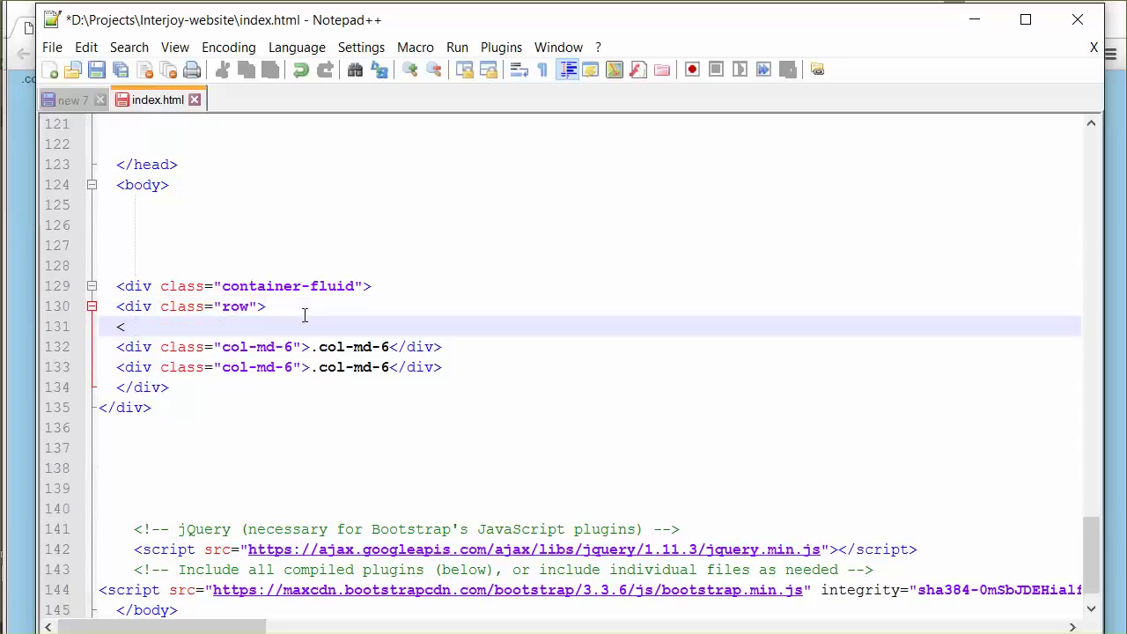
type("ei")
key("BackSpace")
key("BackSpace")
key("BackSpace")
type("div>")
key("Left")
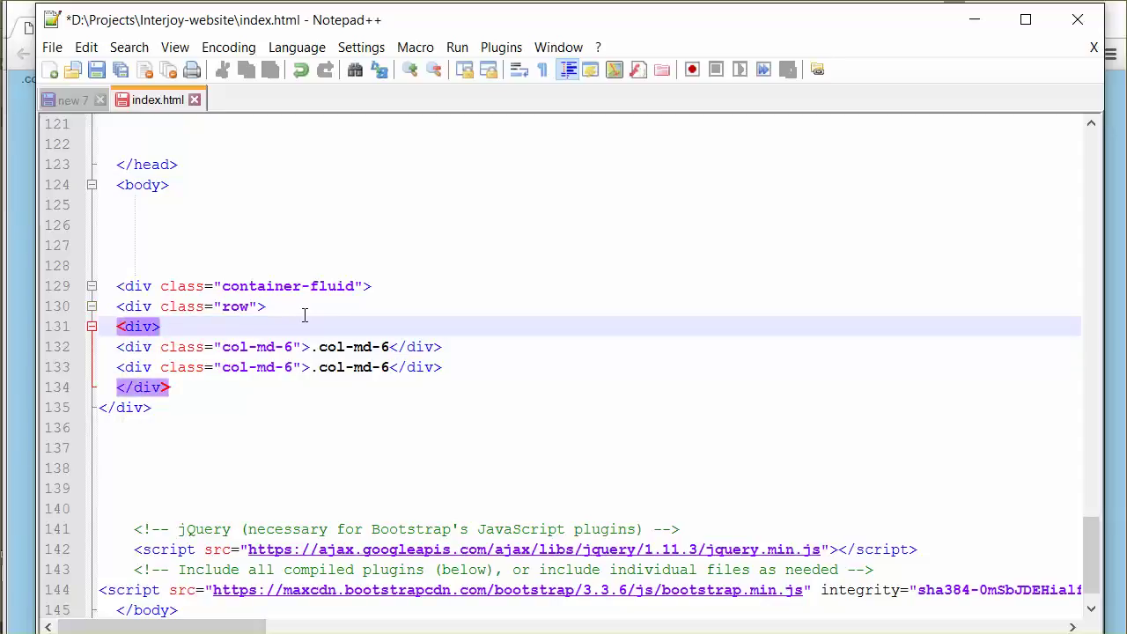
type("class=\"")
key("Left")
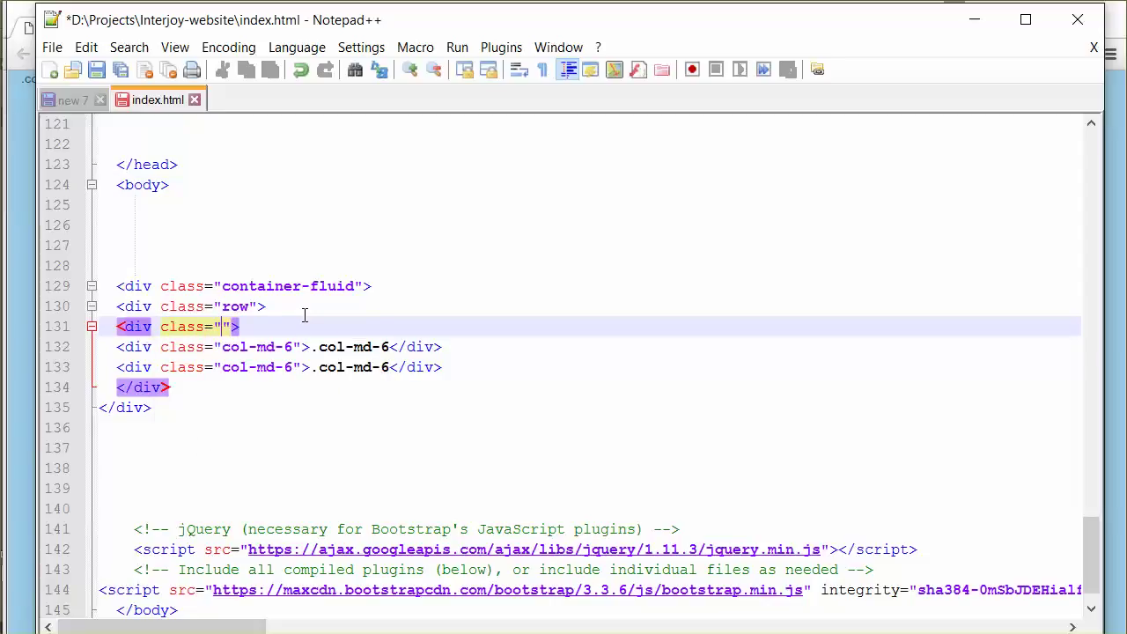
type("main")
type("-")
type("image0")
key("BackSpace")
type("-wrapper")
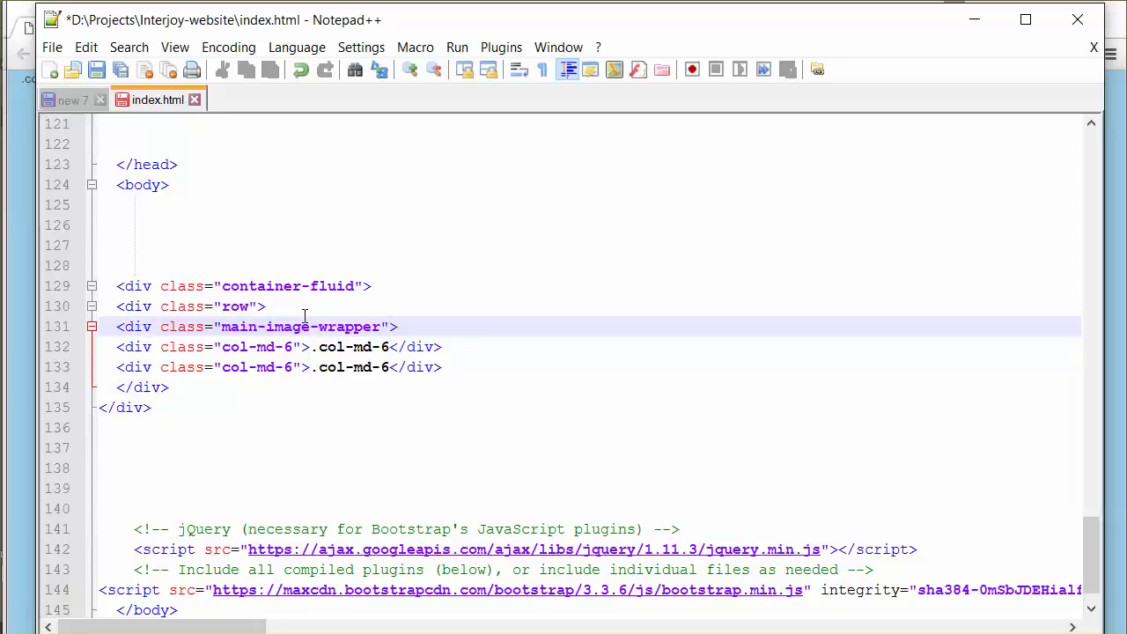
Close the wrapper with </div> after the second column, verify tag pairing, and select the class name
left_click(511, 379)
key("Return")
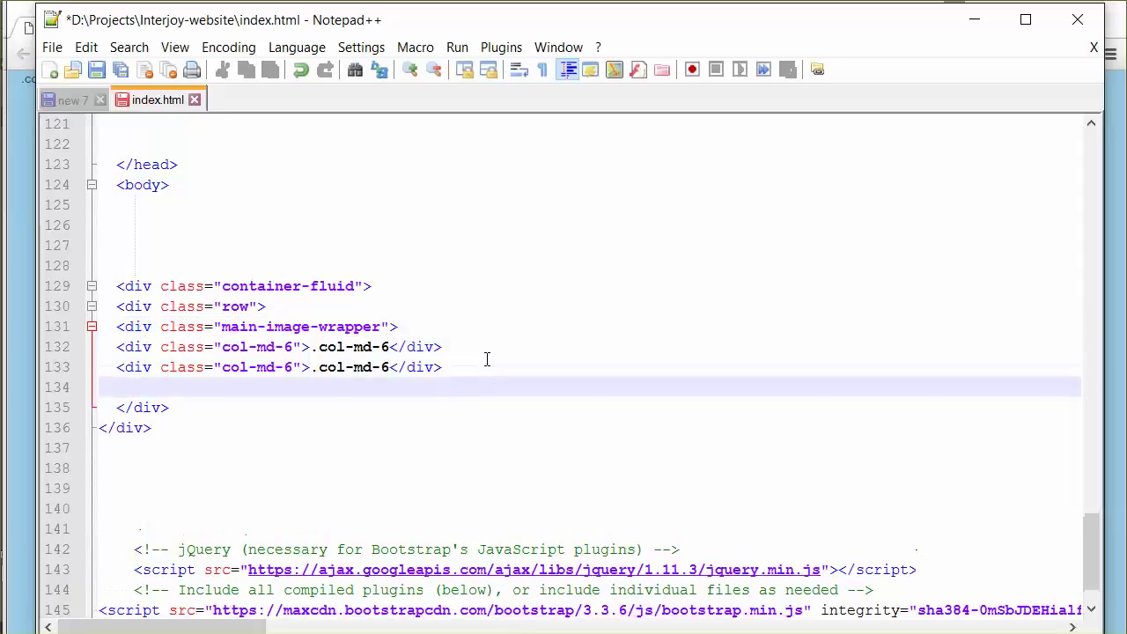
type("</div>")
left_click(307, 347)
left_click(306, 367)
left_click(279, 306)
left_click(300, 327)
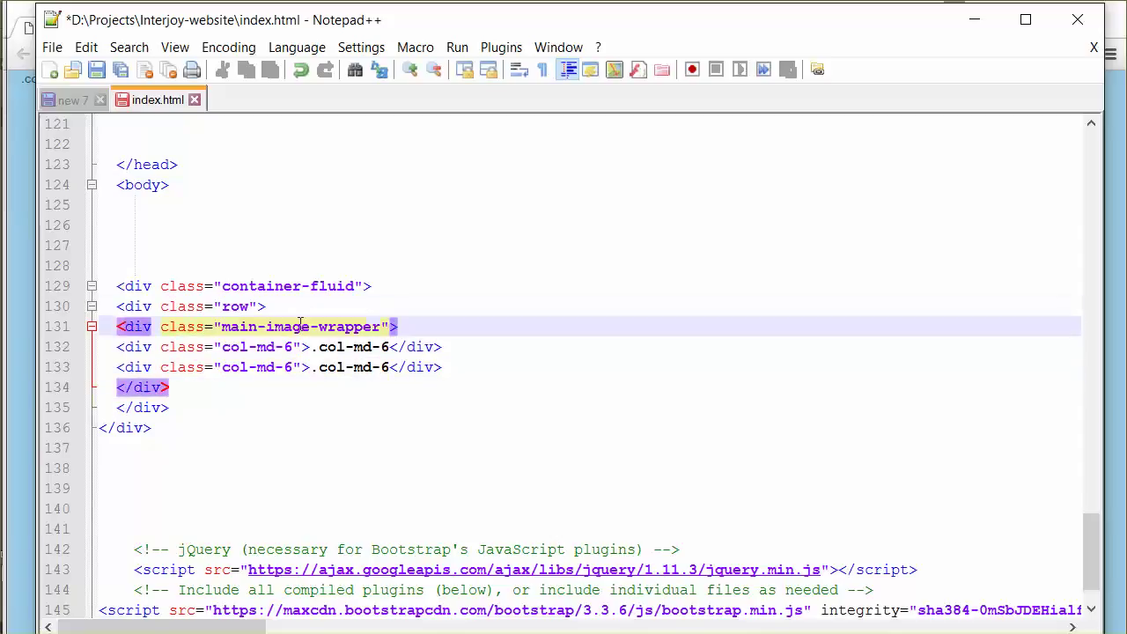
left_click_drag(221, 327, 382, 328)
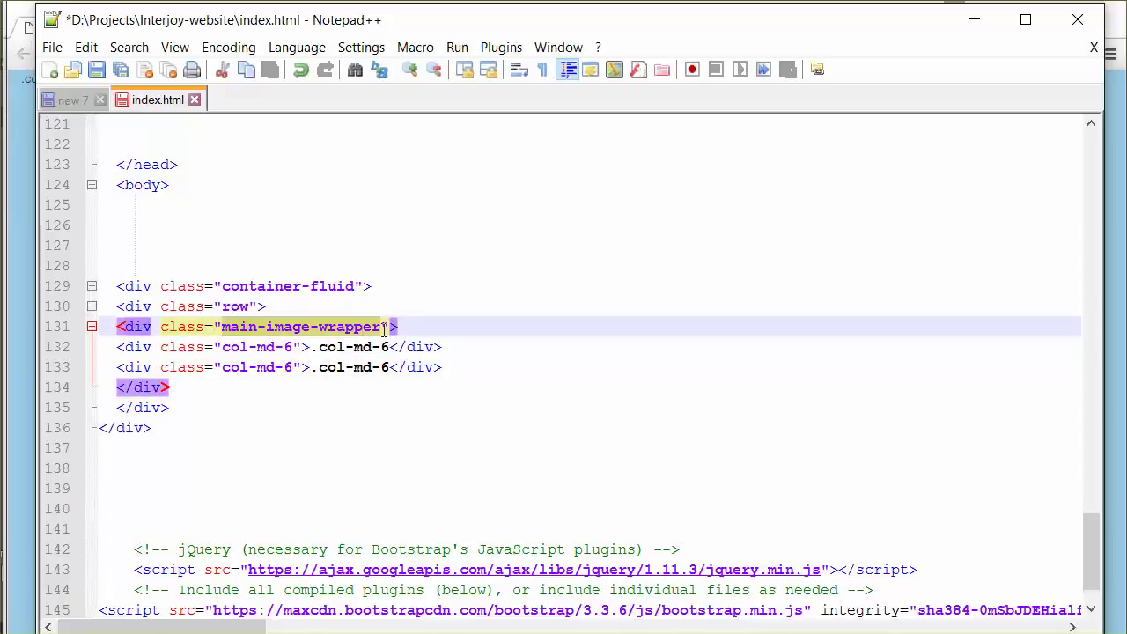
Scroll to the BASE STYLES section and add blank lines after the first CSS rule
scroll(384, 329, "up", 2)
scroll(383, 329, "up", 6)
scroll(384, 329, "up", 8)
scroll(385, 329, "up", 12)
scroll(386, 329, "up", 5)
scroll(385, 327, "up", 2)
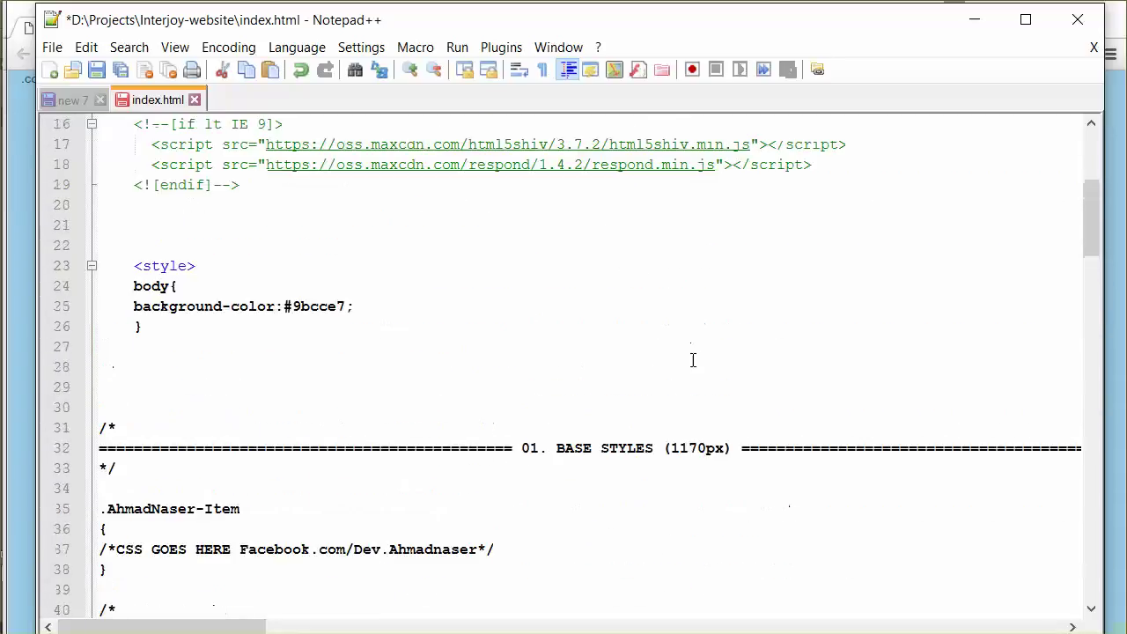
scroll(615, 473, "down", 3)
left_click(554, 269)
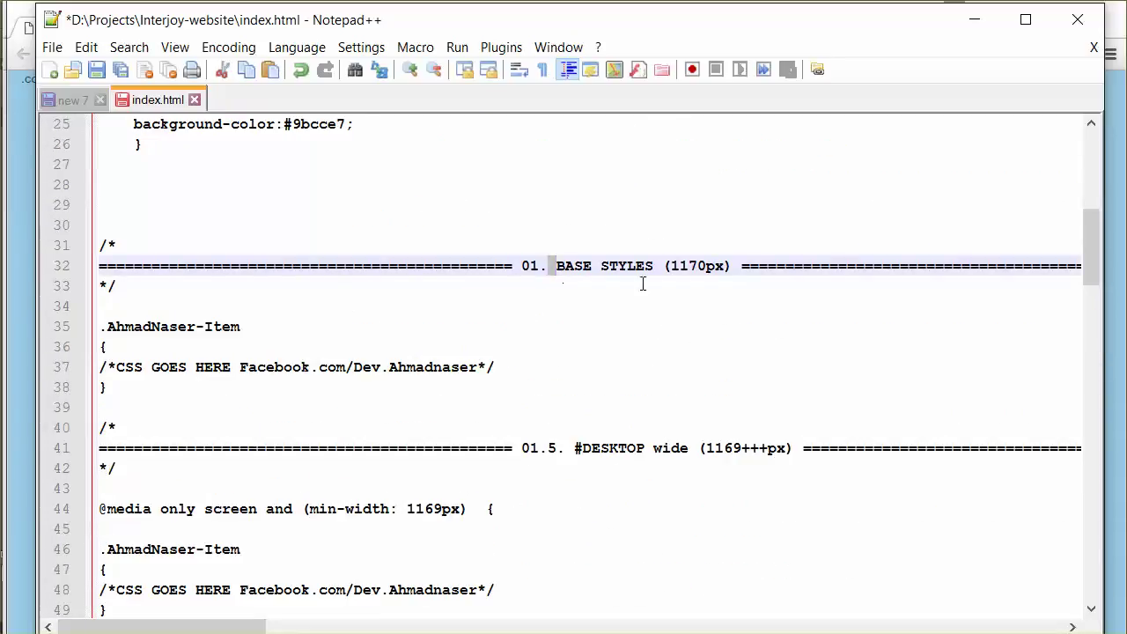
left_click(583, 280)
left_click(188, 404)
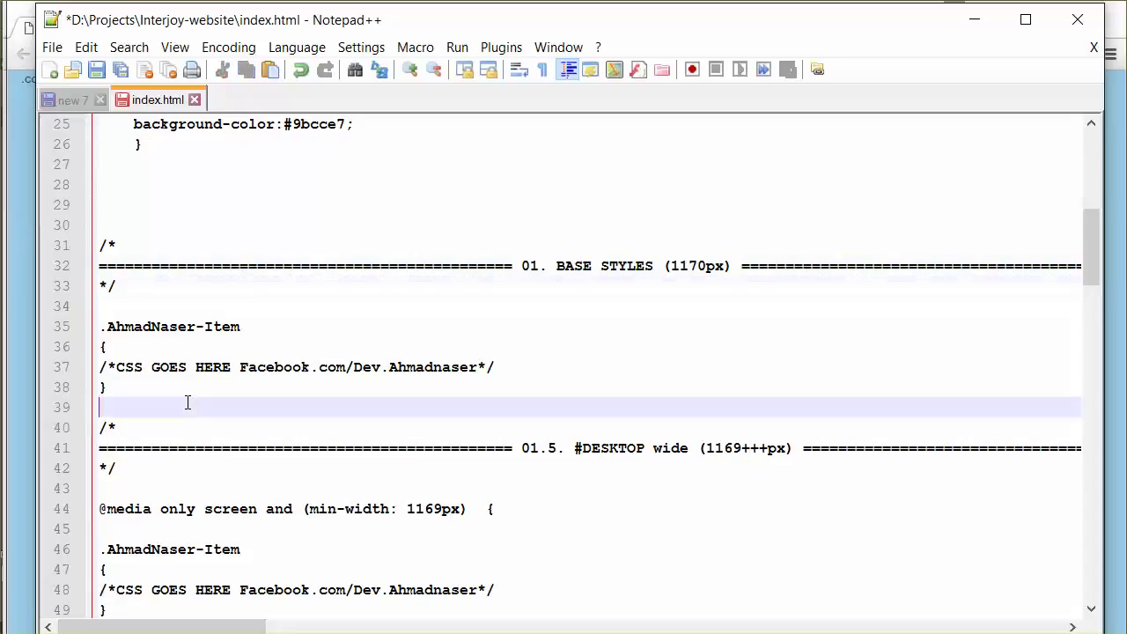
key("Return")
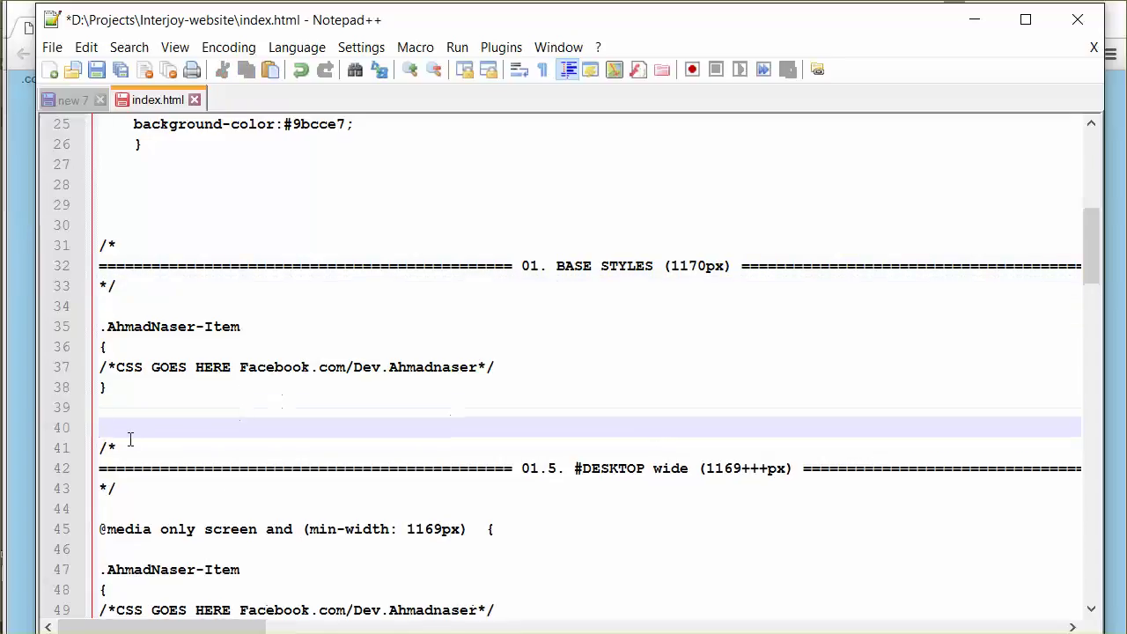
key("Return")
key("Return")
key("Return")
left_click(158, 429)
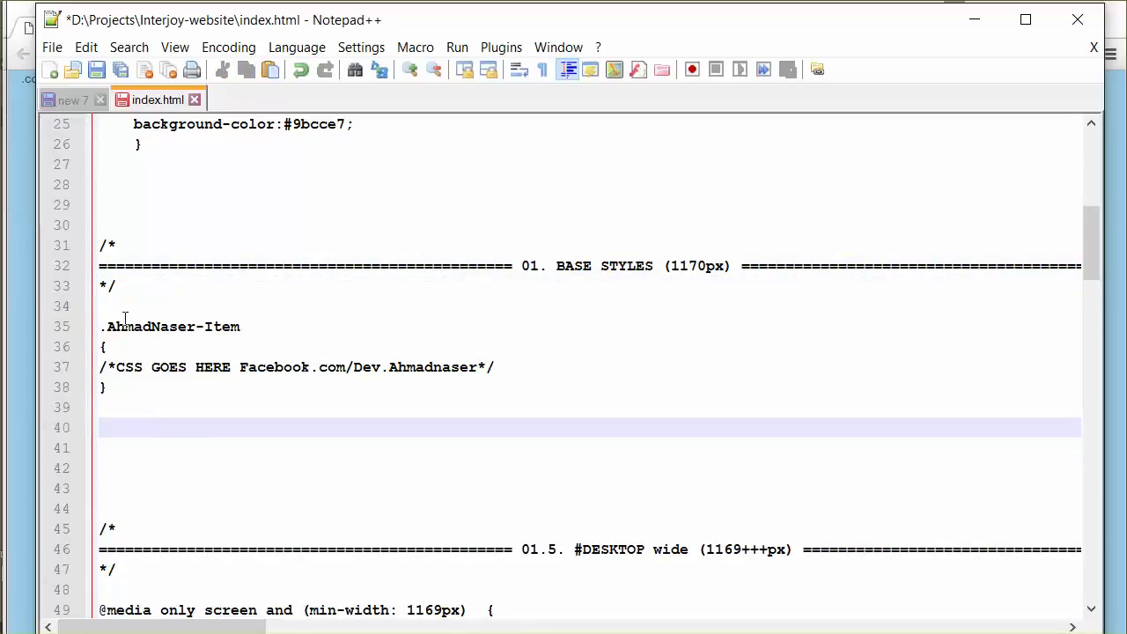
left_click(149, 447)
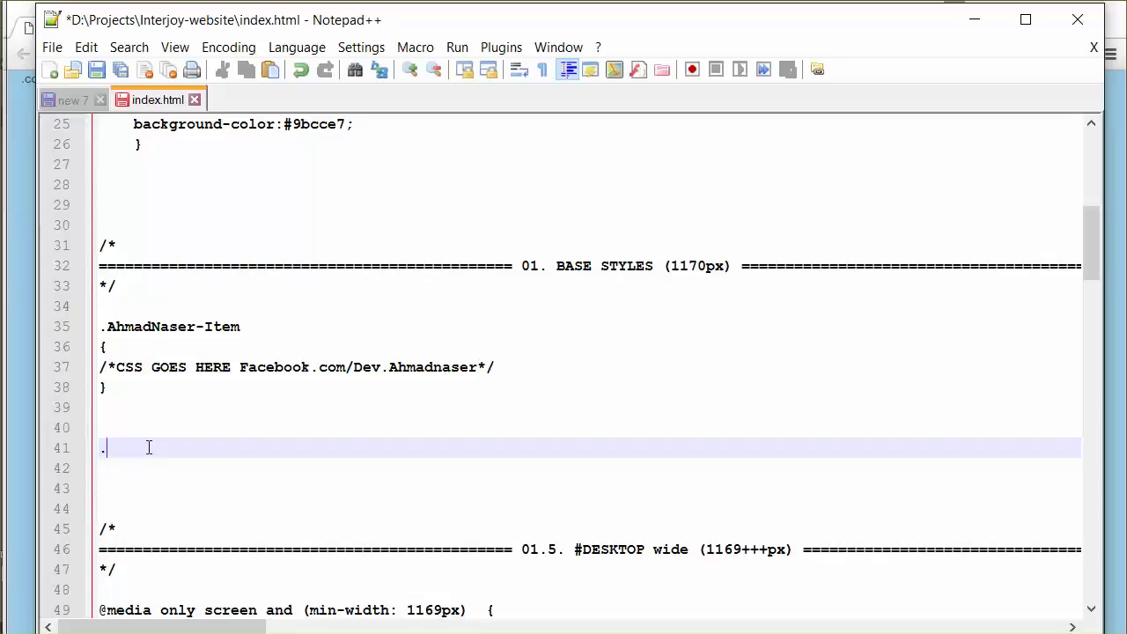
Create a main-image-wrapper rule with a background url pointing to images/first-part.jpg
type("main-image-wrapper{")
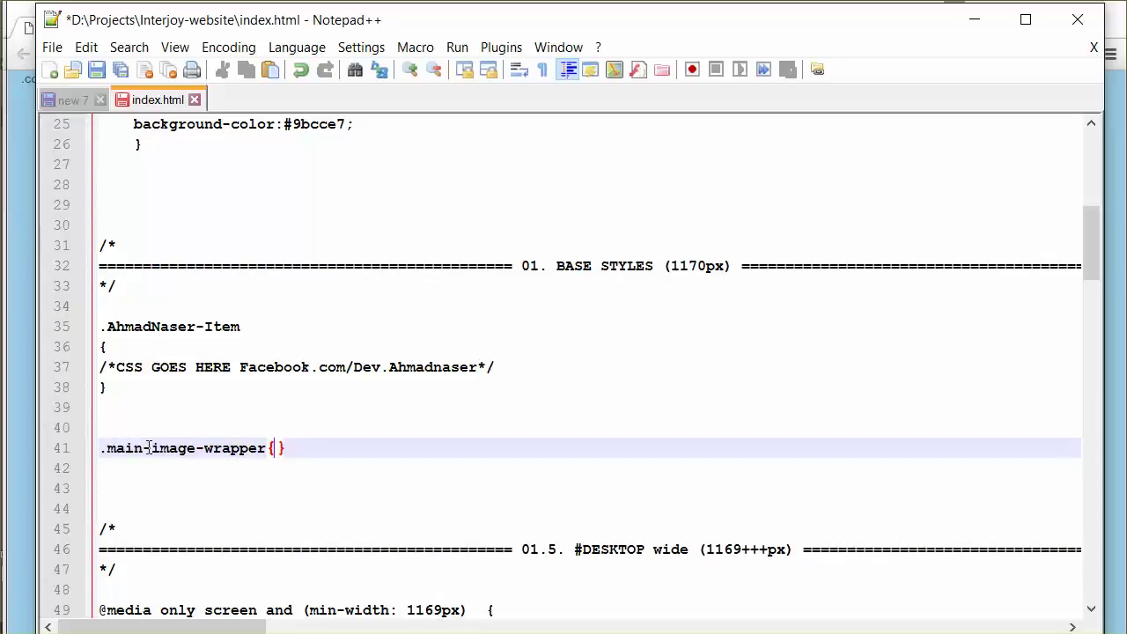
key("Return")
key("Return")
key("Up")
key("Up")
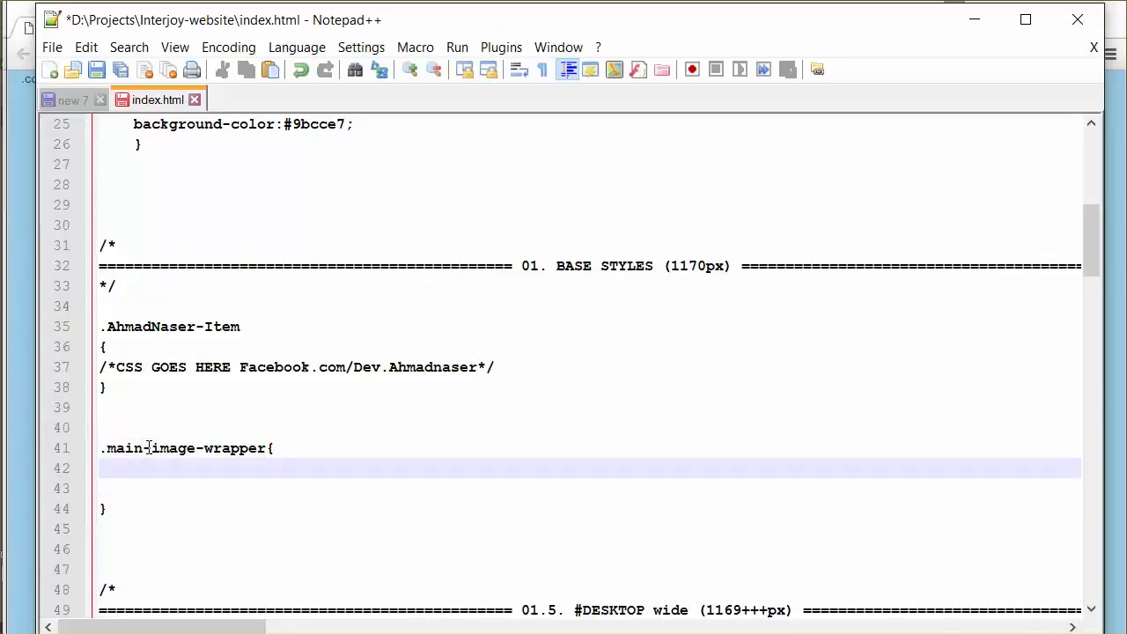
type("background")
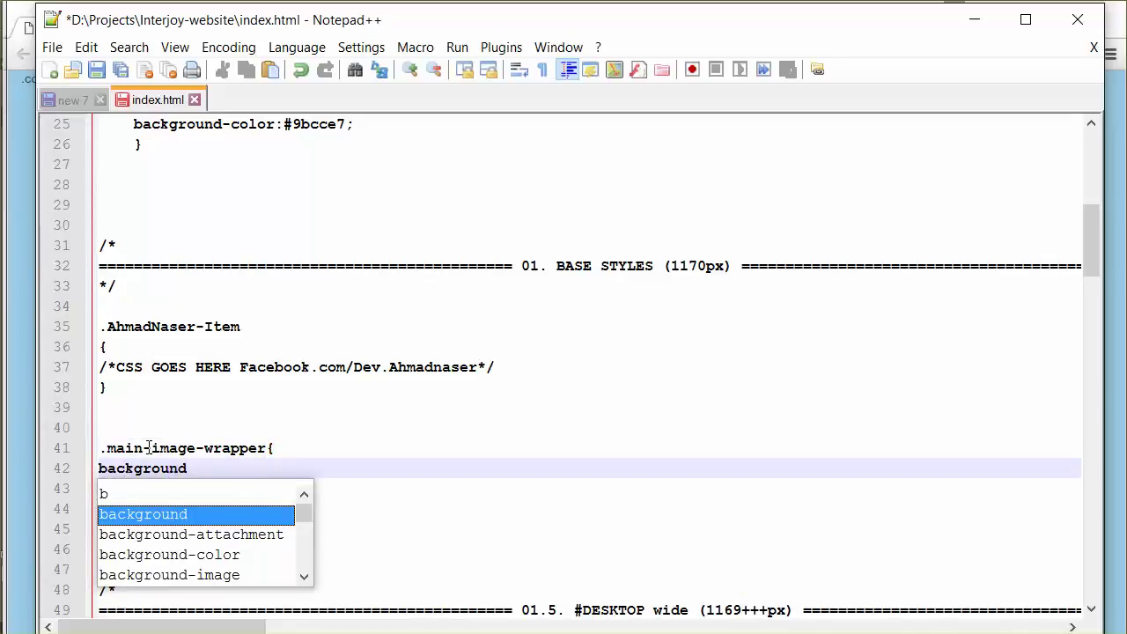
type(":ur")
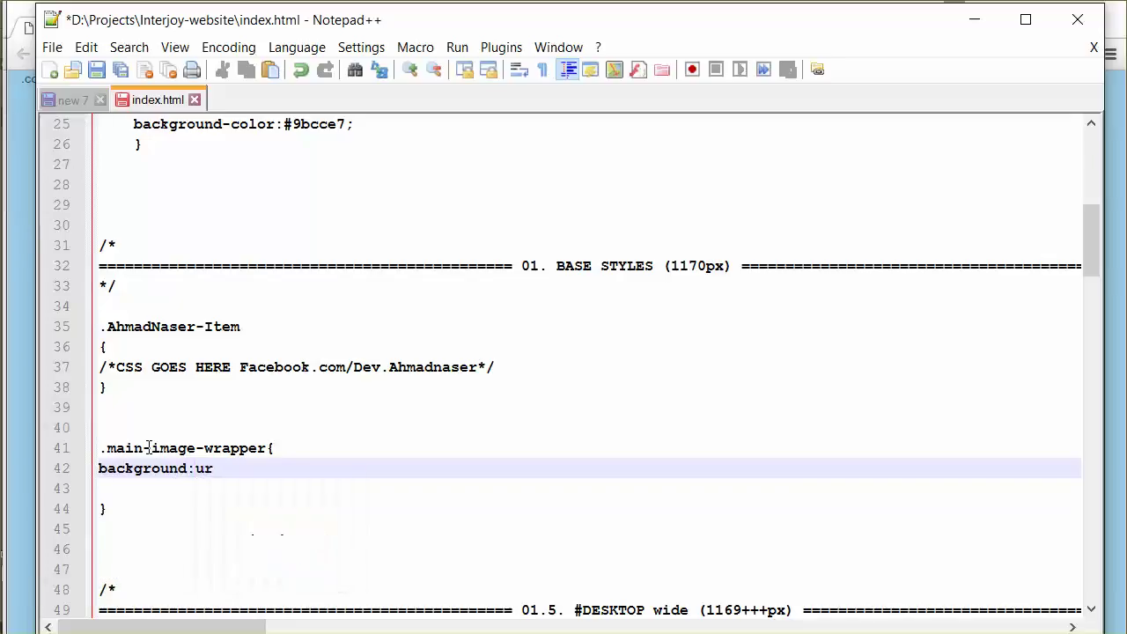
key("BackSpace")
key("BackSpace")
type("ur (;")
type("images/")
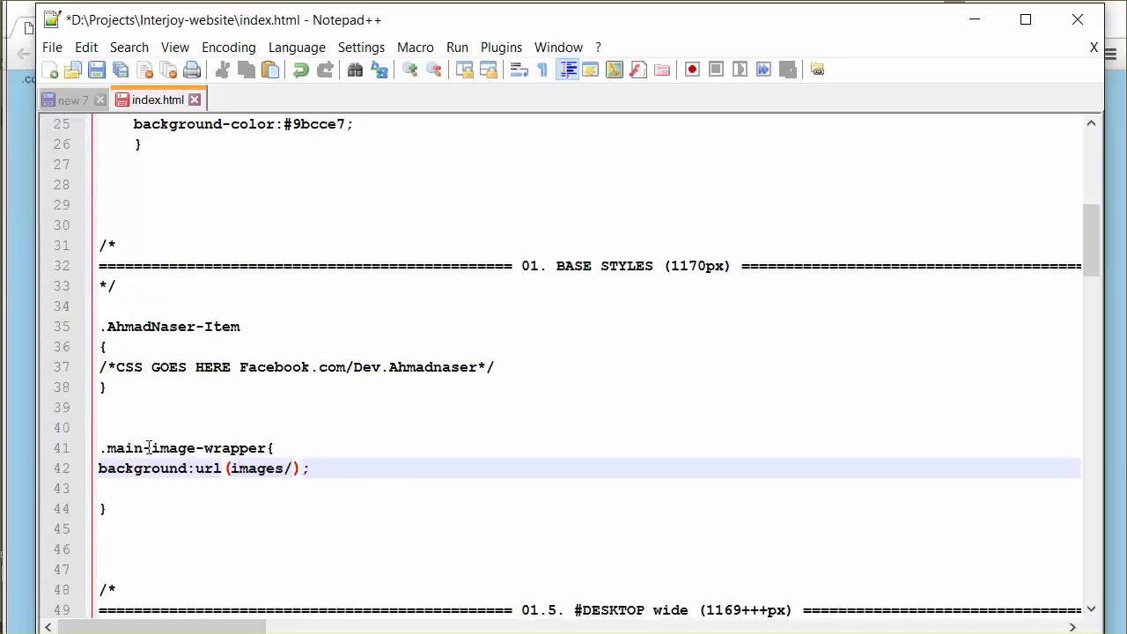
type("first")
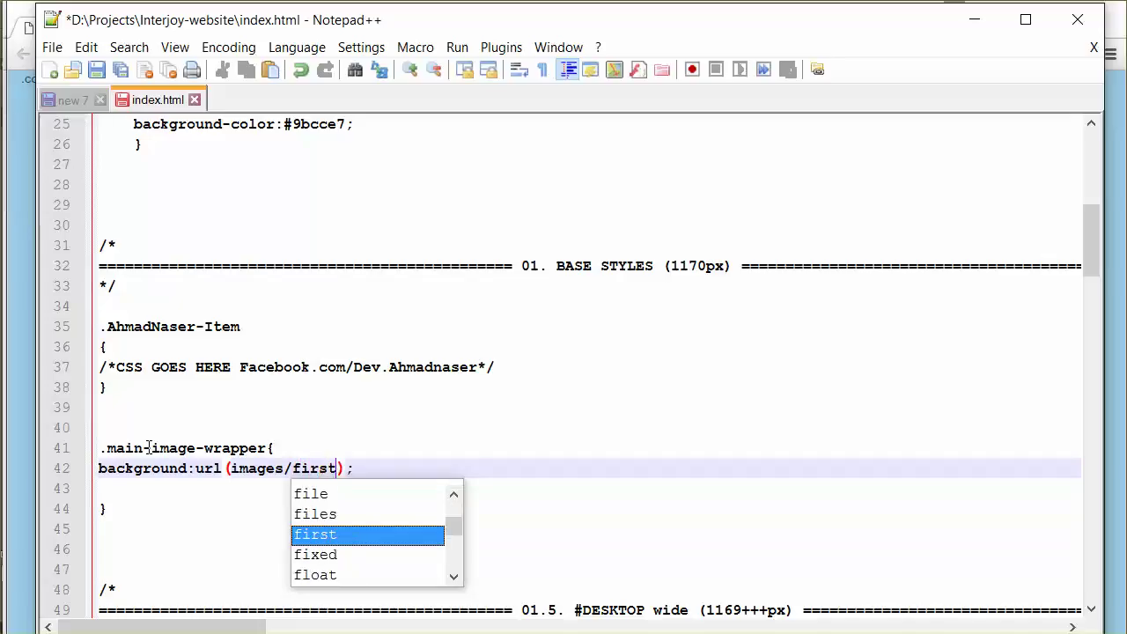
type("-part.jpg")
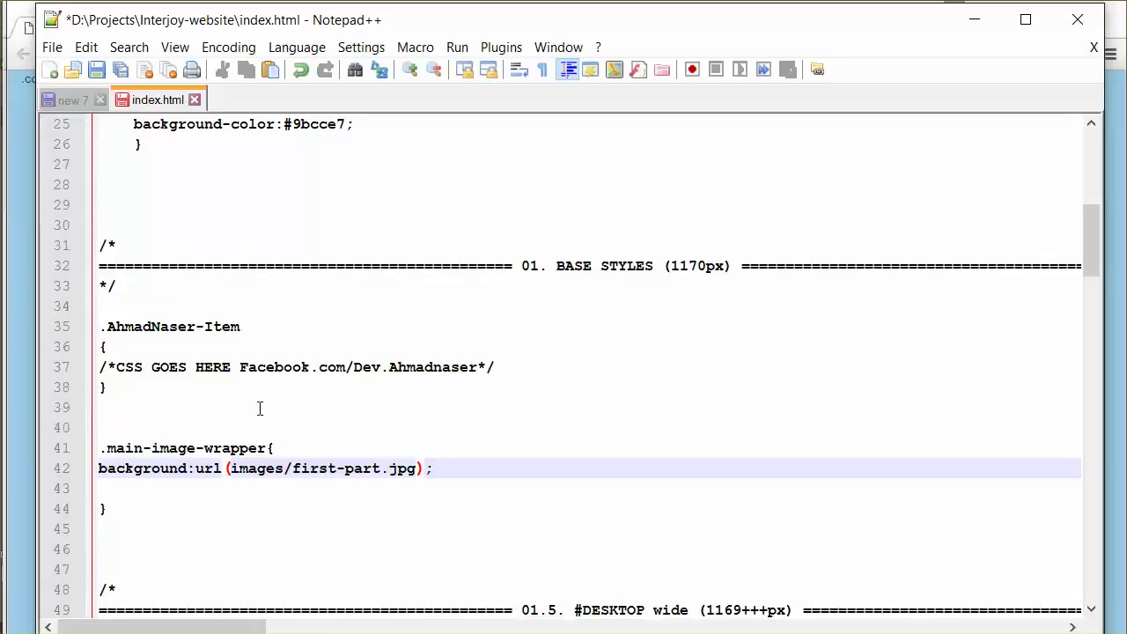
Add width:100% as the first line of the main-image-wrapper rule
left_click(296, 442)
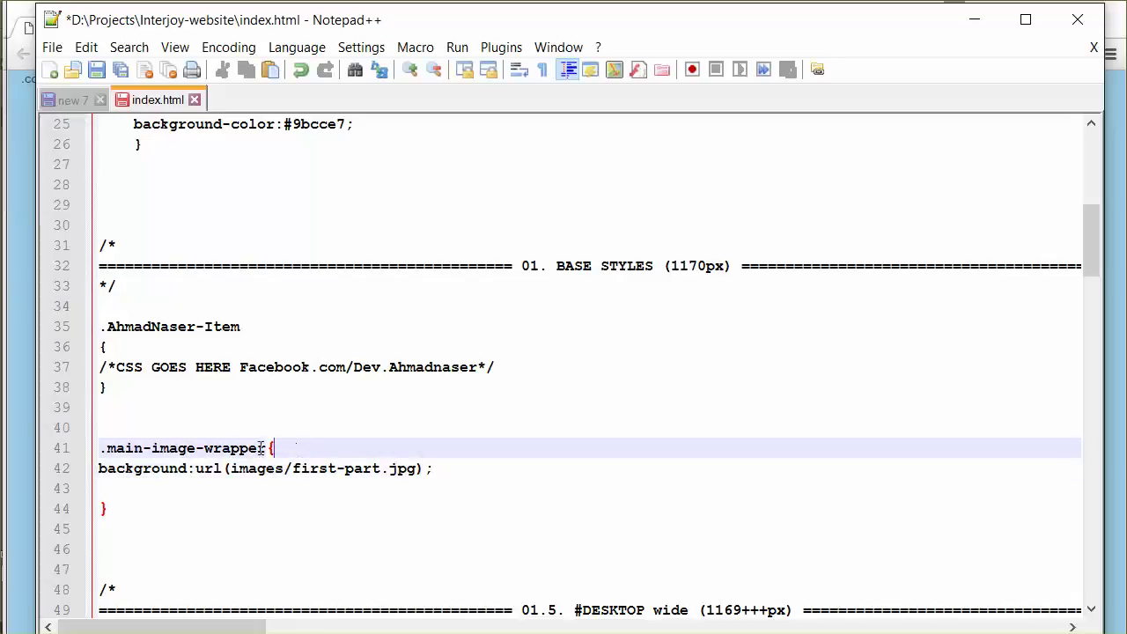
scroll(293, 422, "down", 1)
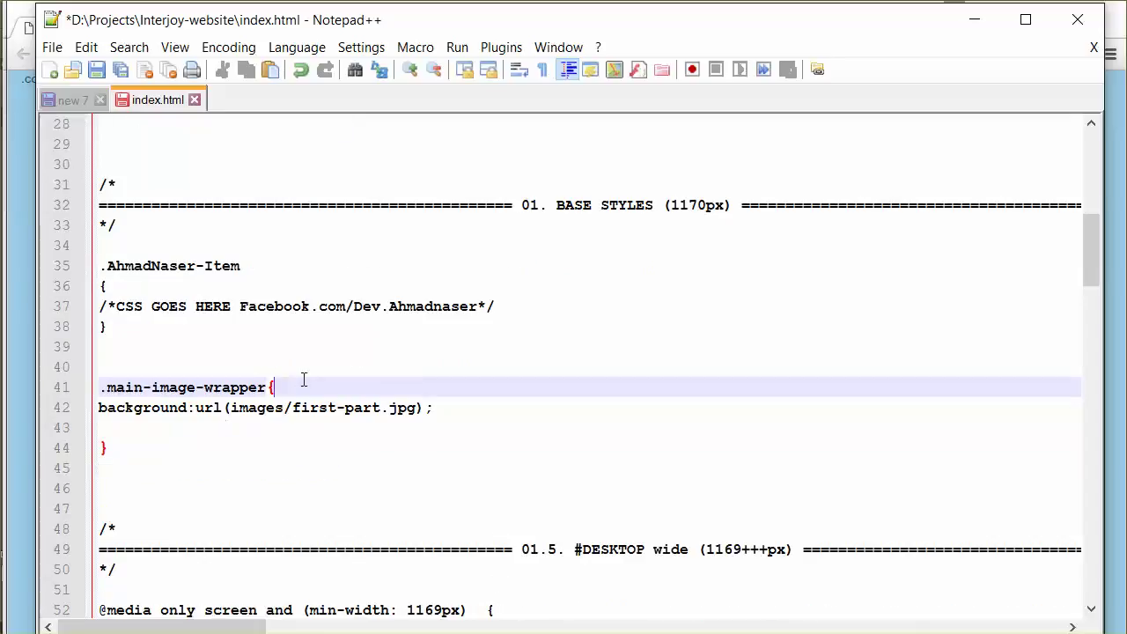
key("Return")
type("wid")
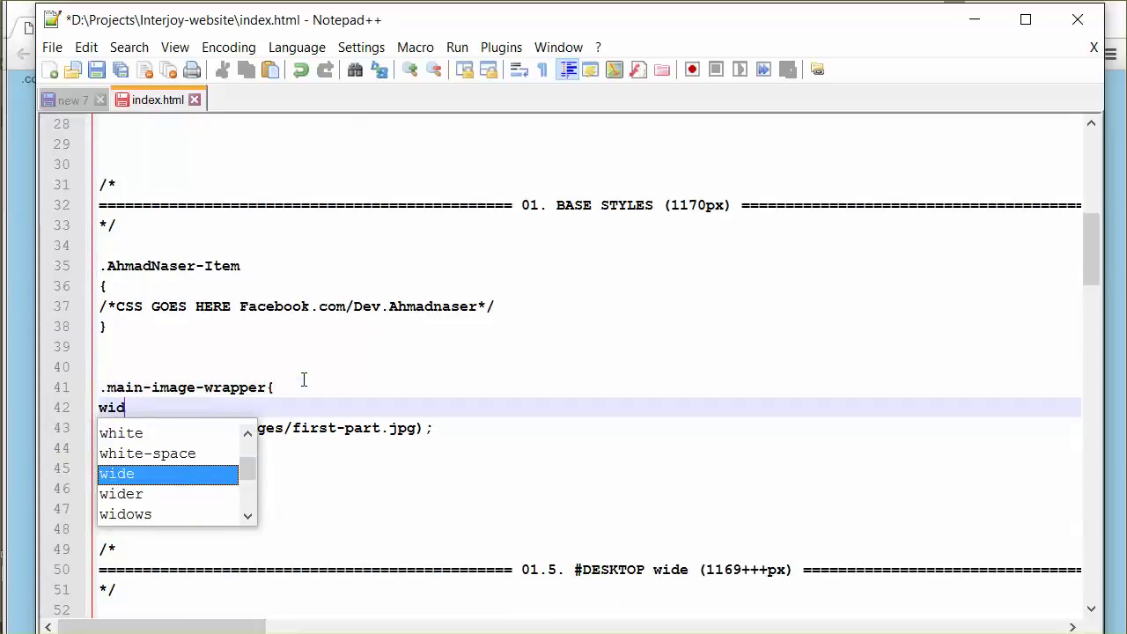
type("th")
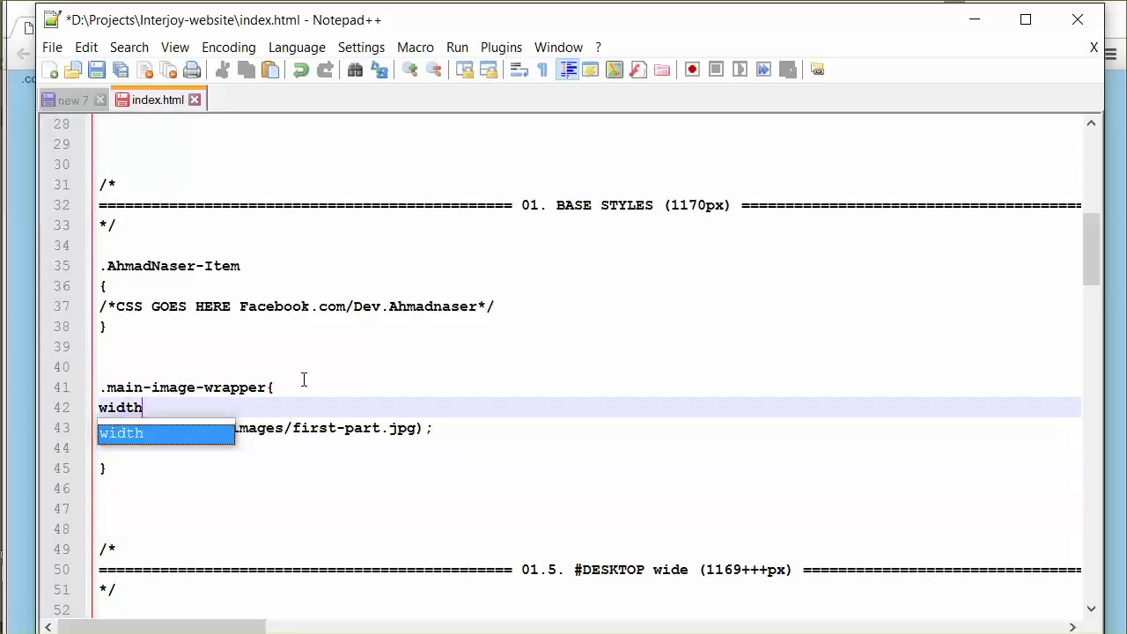
type(":100%;")
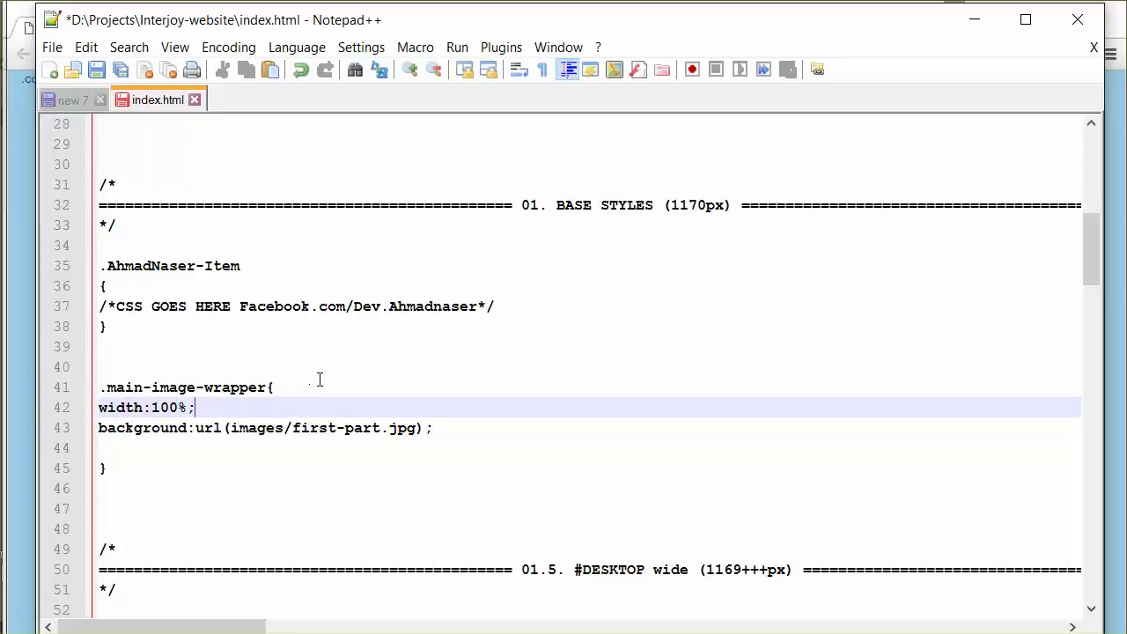
left_click(319, 379)
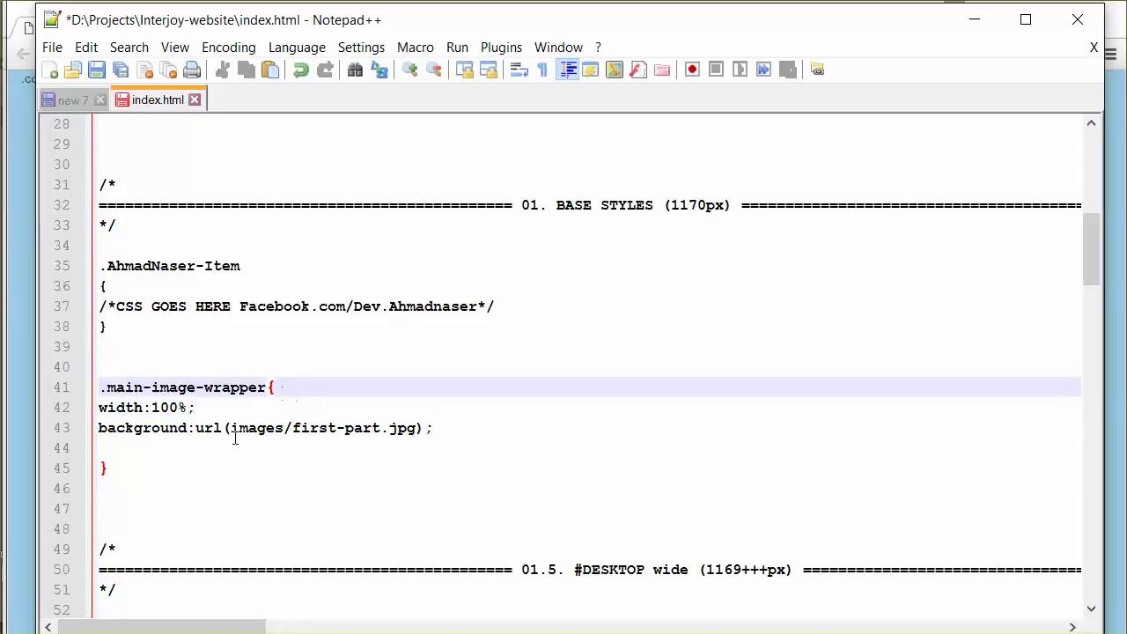
left_click(200, 412)
left_click_drag(153, 413, 177, 415)
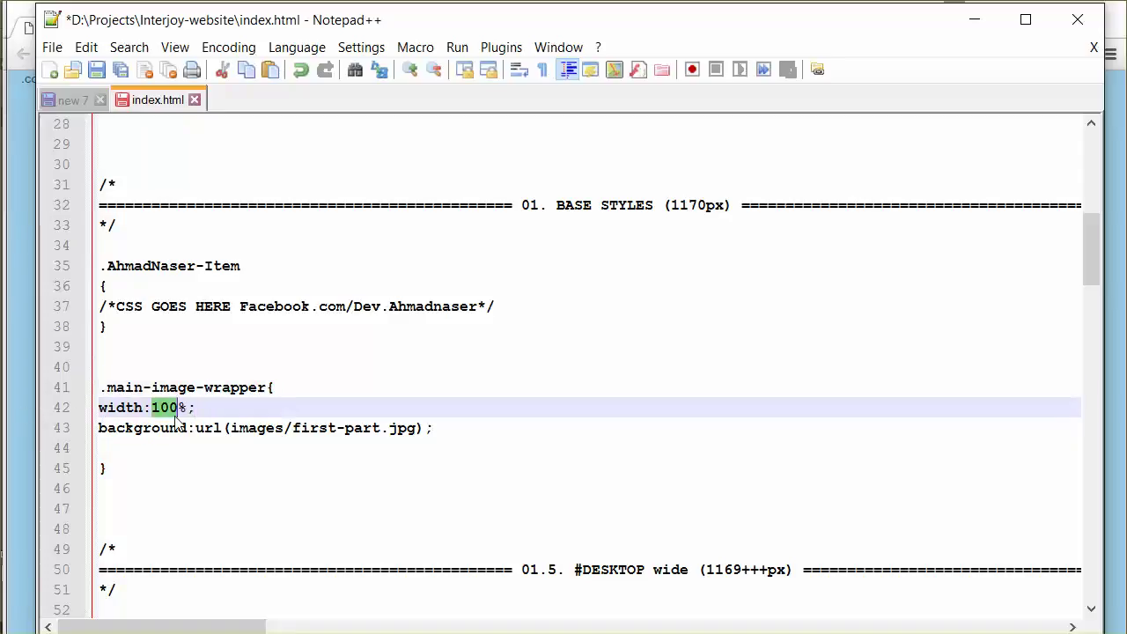
left_click(425, 414)
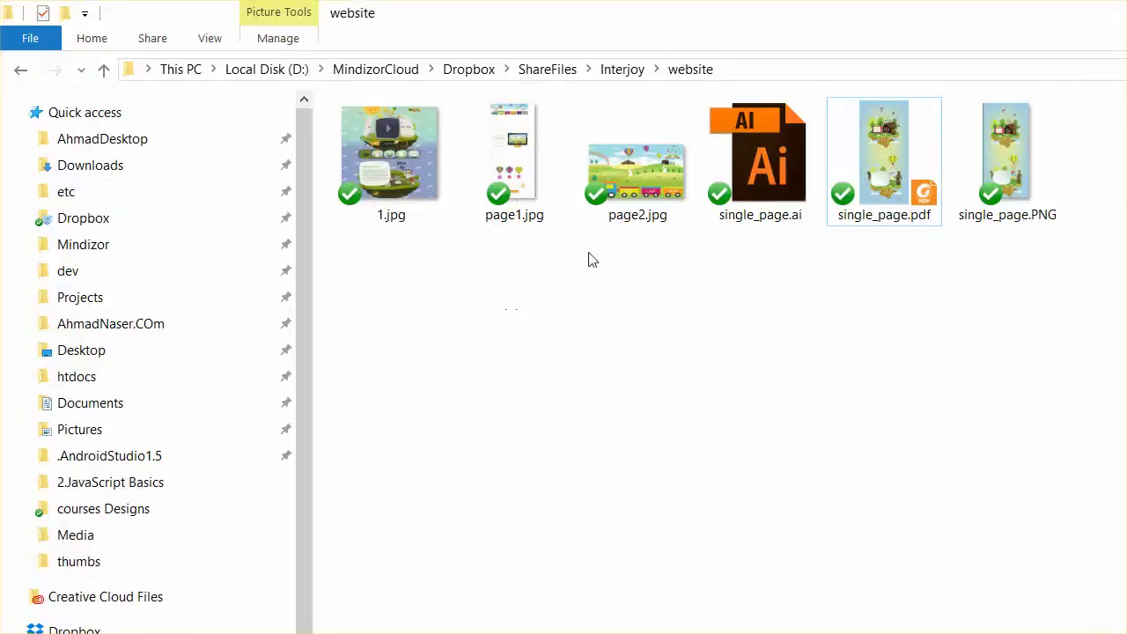
Browse to D:\Projects\Interjoy-website\images to confirm first-part.jpg is there
left_click(85, 299)
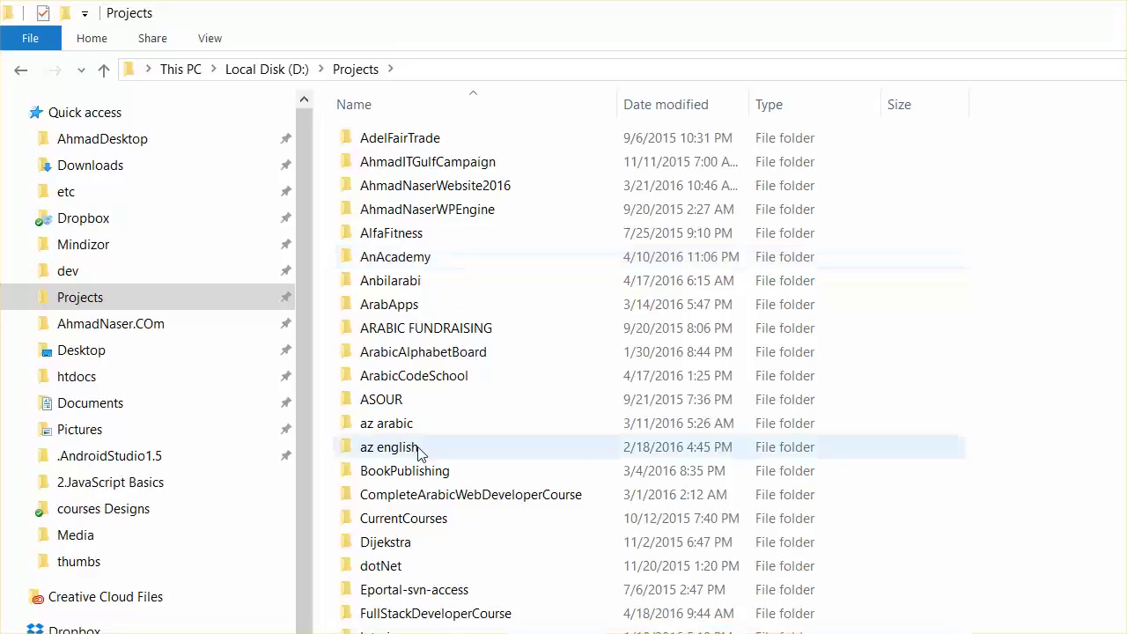
key("Return")
double_click(380, 141)
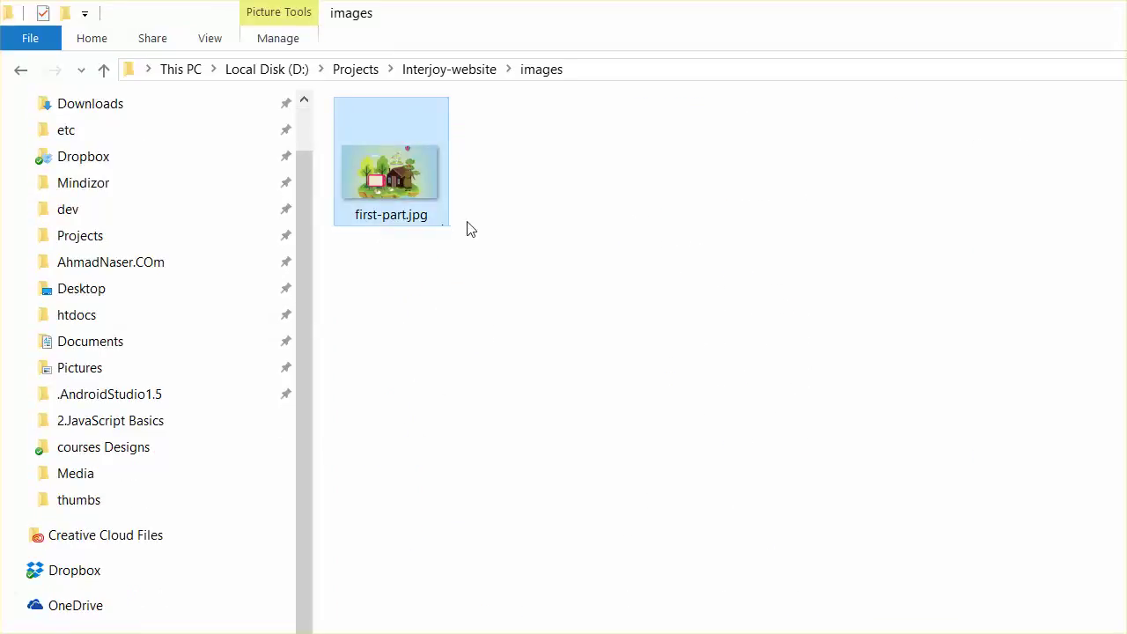
Save index.html in Notepad++ and reload the page in Chrome
key("alt+Tab")
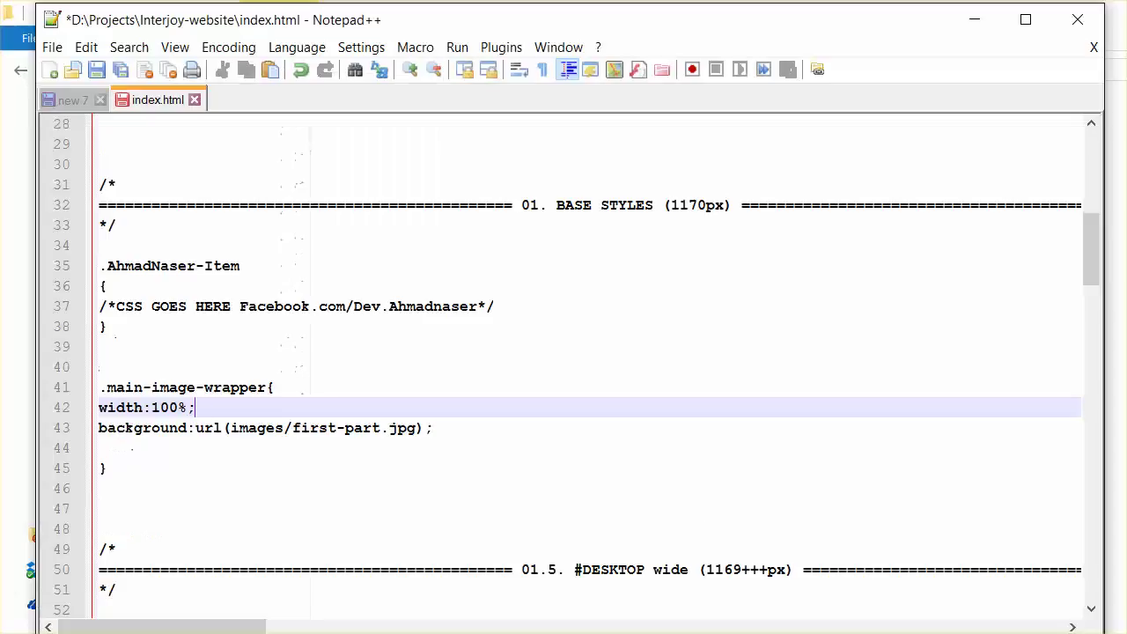
left_click(95, 69)
key("alt+Tab")
right_click(559, 271)
left_click(618, 336)
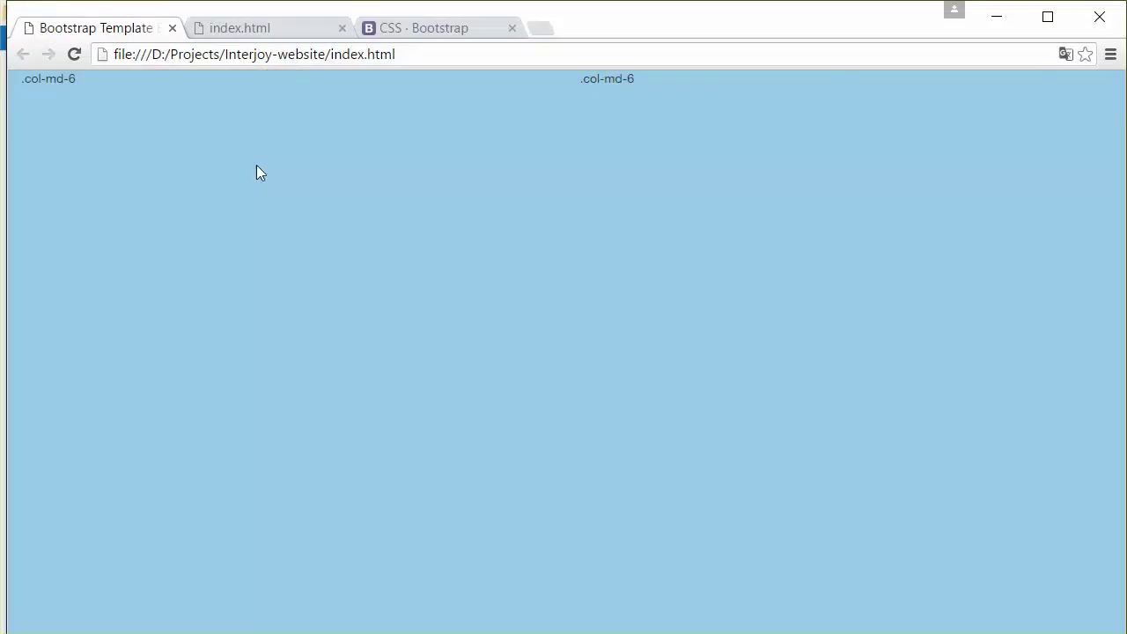
right_click(44, 79)
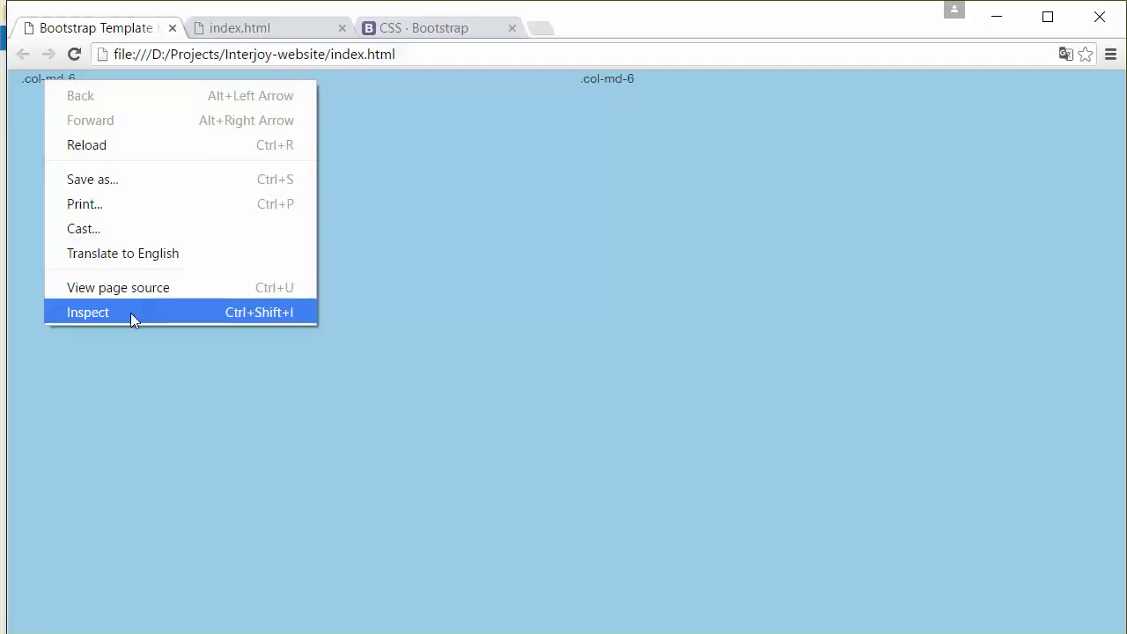
Inspect div.main-image-wrapper in DevTools and add height: 640px to its style rule
left_click(131, 312)
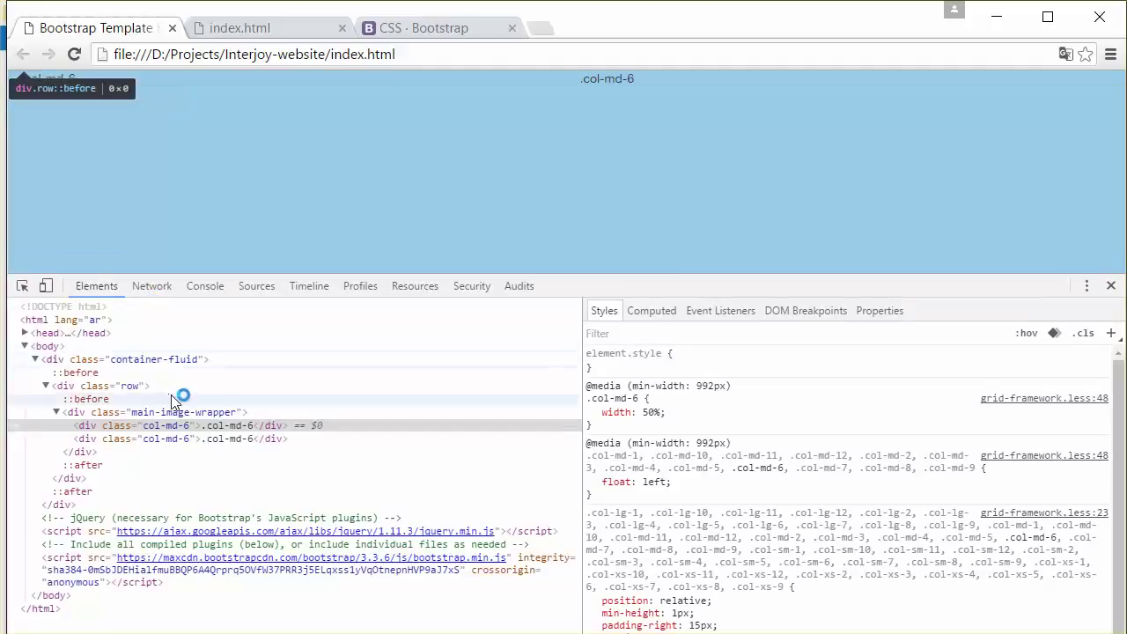
left_click(165, 412)
mouse_move(759, 412)
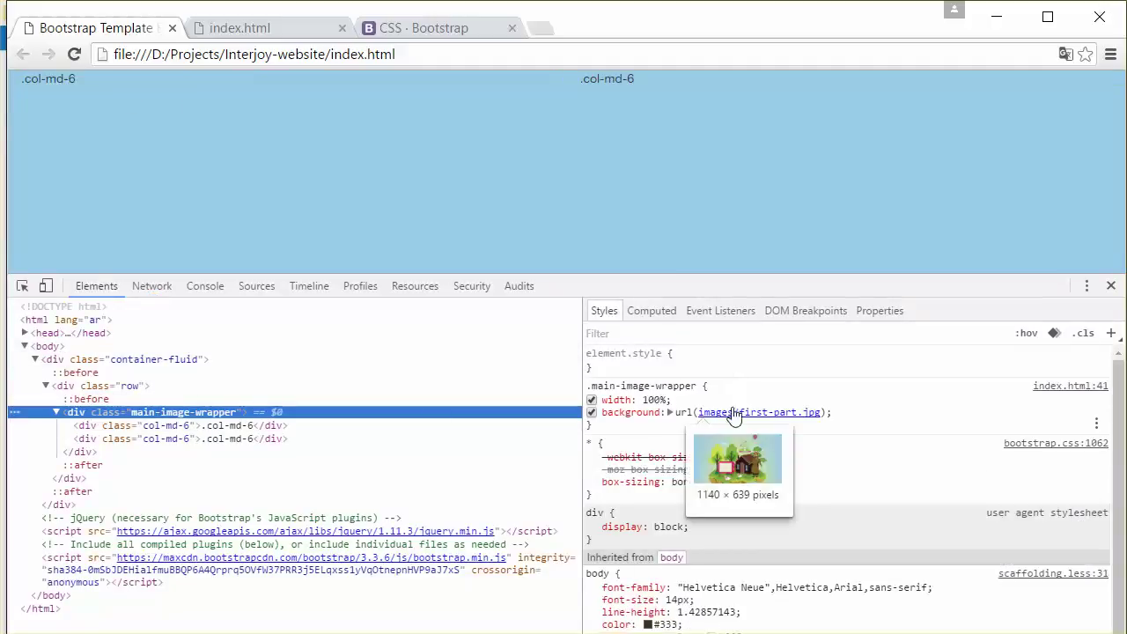
left_click(700, 403)
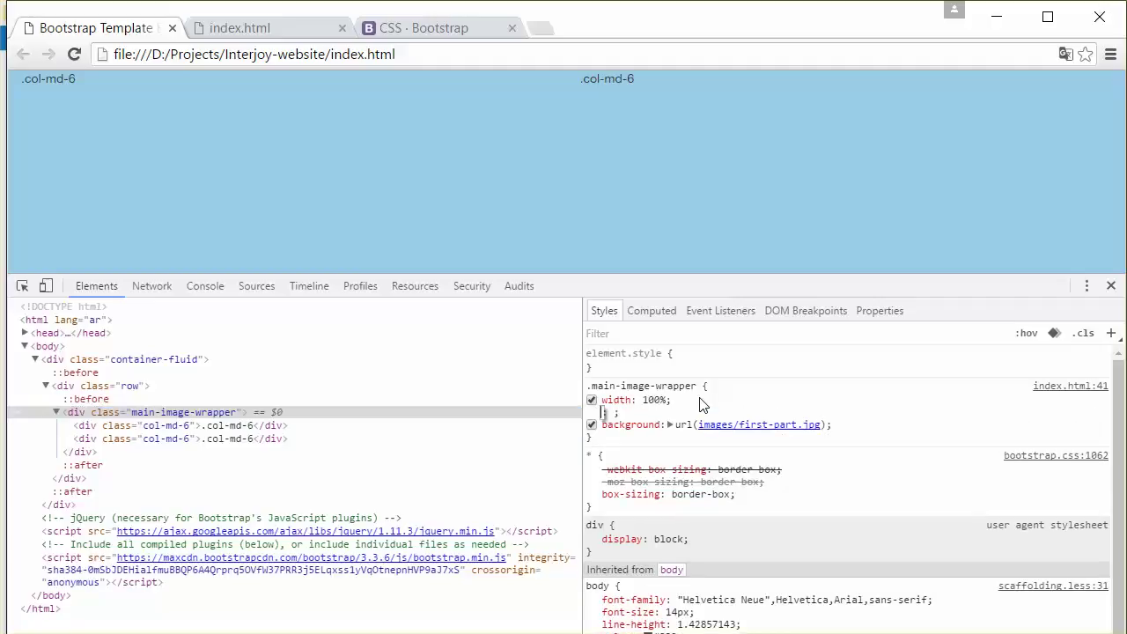
type("height: ")
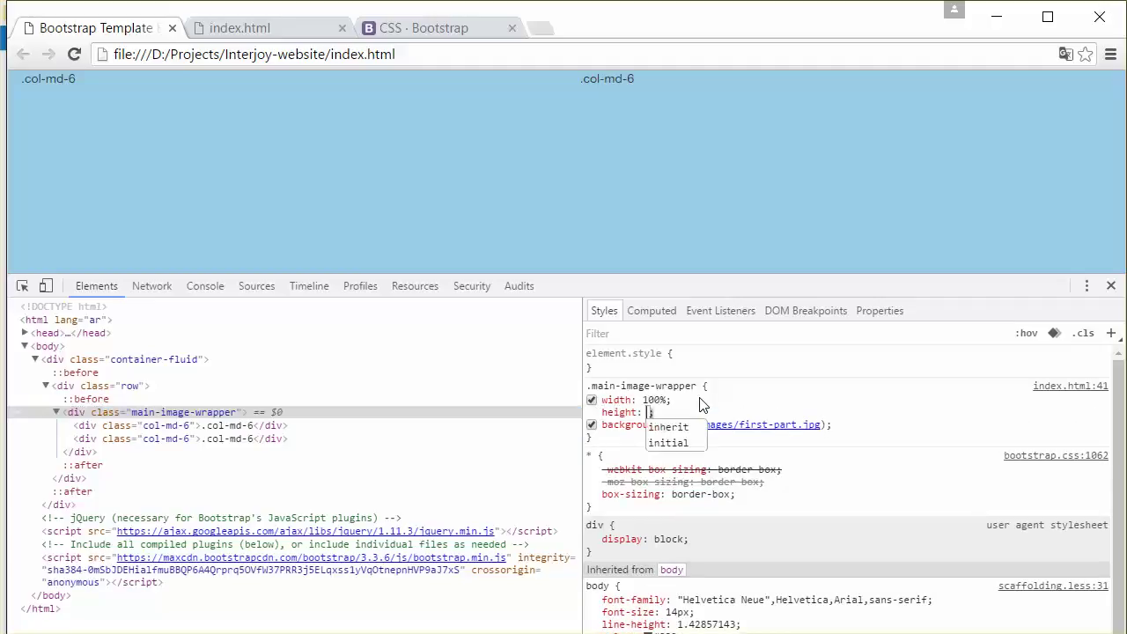
type("640p")
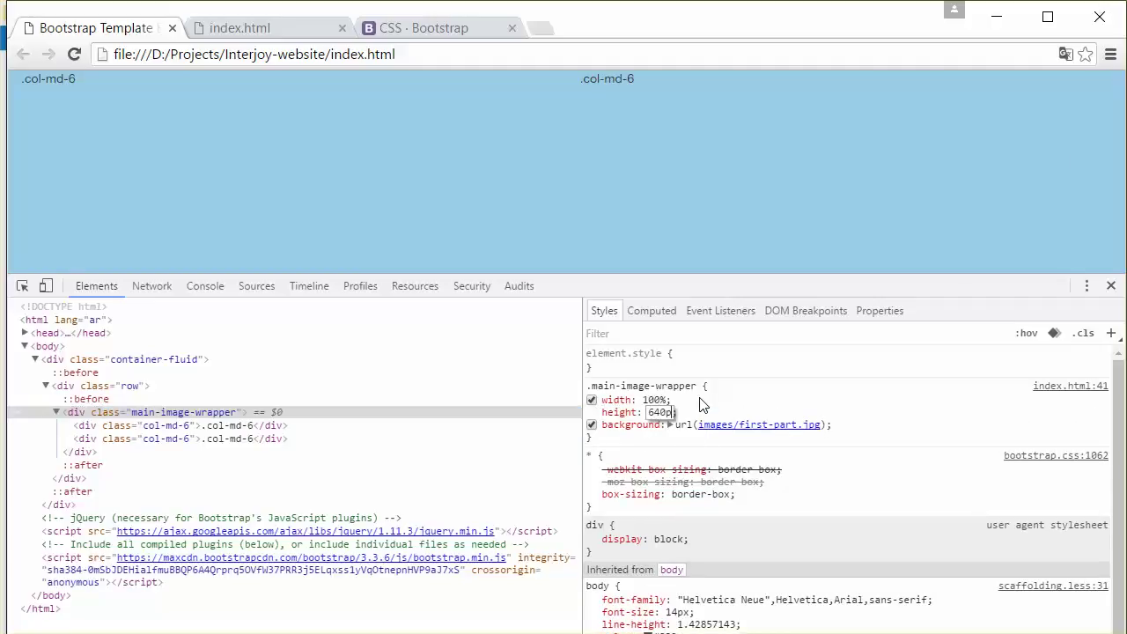
type("x")
key("Return")
left_click_drag(739, 272, 740, 273)
left_click_drag(731, 325, 782, 236)
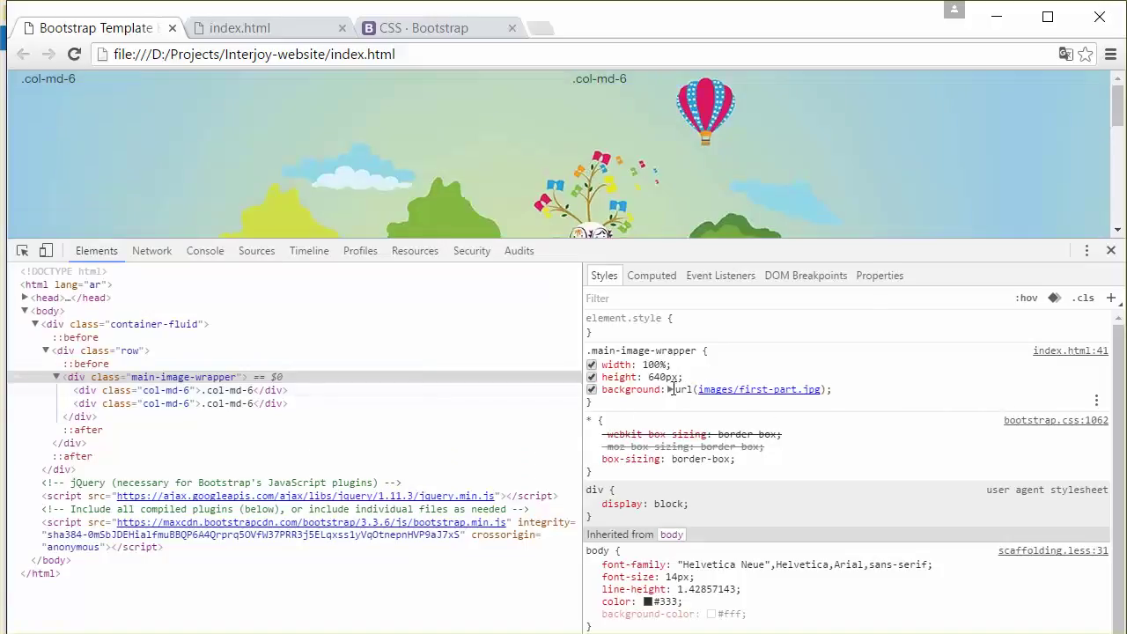
Copy the updated rule into index.html over lines 41–45 and save the file
left_click_drag(597, 391, 581, 348)
triple_click(590, 352)
key("ctrl+c")
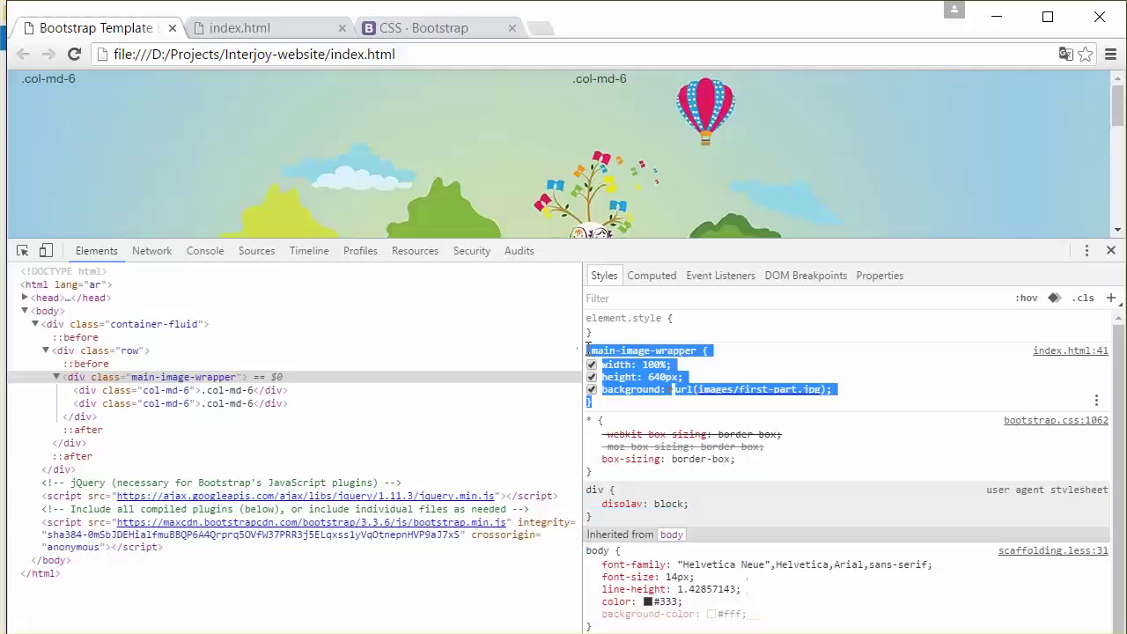
key("alt+Tab")
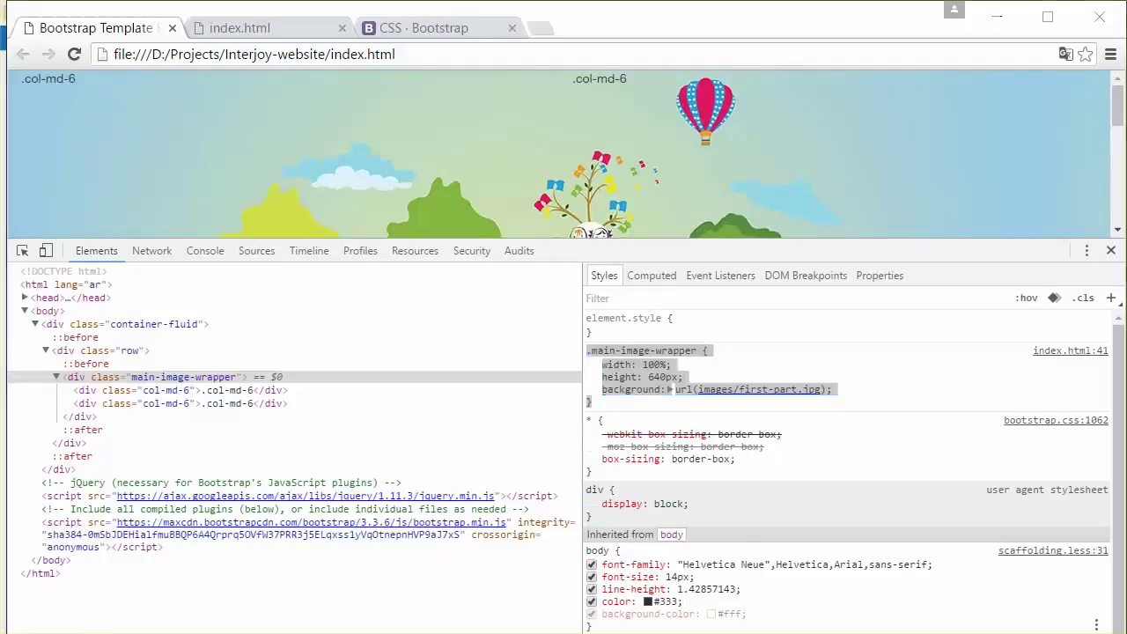
left_click_drag(139, 469, 70, 385)
key("ctrl+v")
left_click(296, 391)
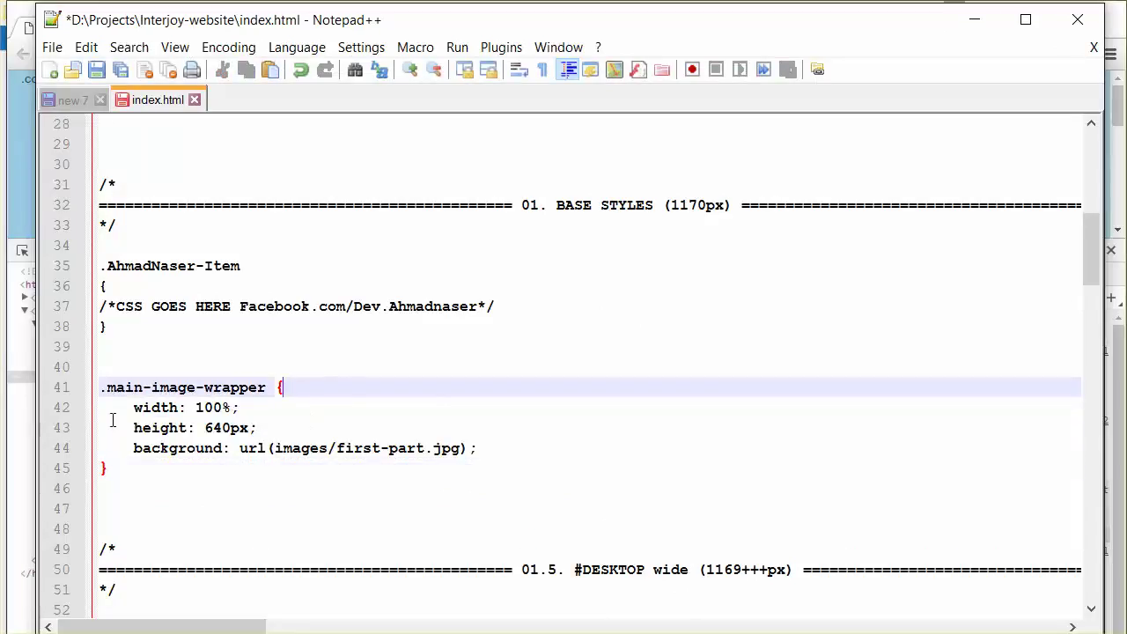
left_click(97, 75)
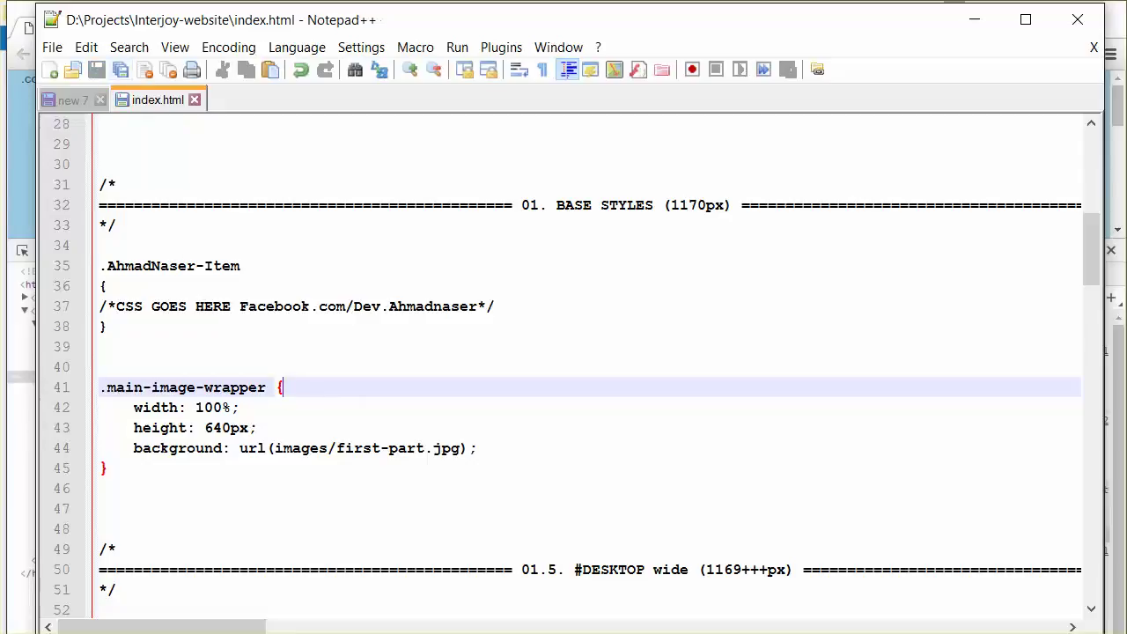
left_click(974, 20)
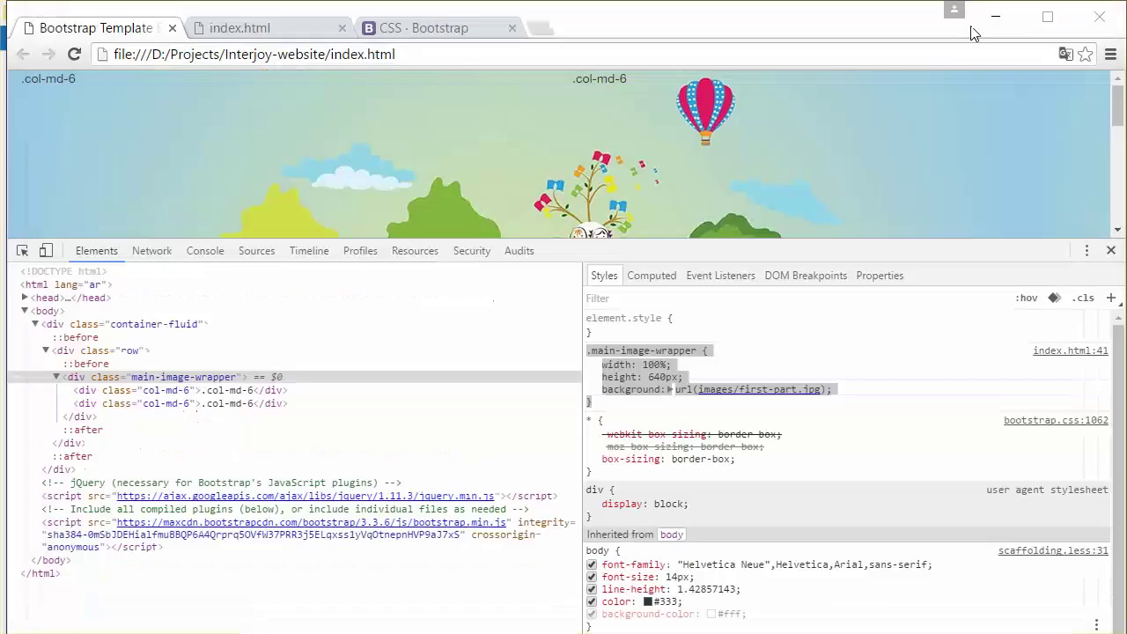
left_click(1111, 250)
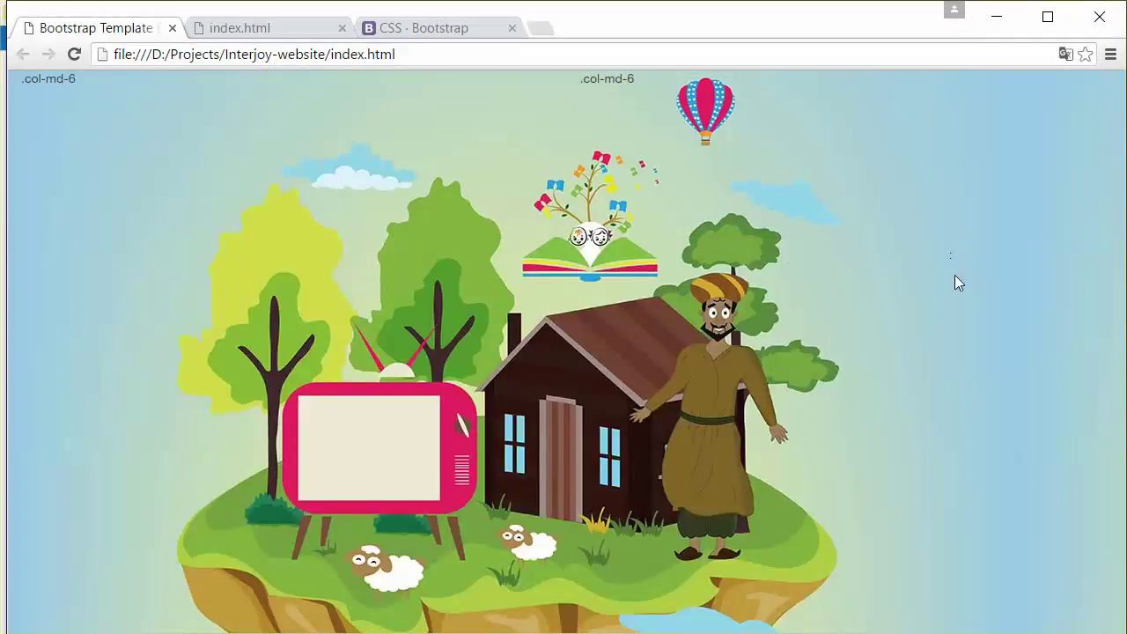
key("F5")
left_click_drag(36, 82, 96, 87)
double_click(49, 80)
left_click(602, 77)
mouse_move(1120, 243)
left_mouse_down()
mouse_move(482, 257)
mouse_move(1122, 258)
mouse_move(281, 257)
mouse_move(692, 257)
mouse_move(1053, 277)
mouse_move(860, 277)
mouse_move(1120, 276)
mouse_move(208, 267)
mouse_move(1118, 273)
mouse_move(674, 281)
mouse_move(702, 288)
mouse_move(502, 299)
mouse_move(1126, 291)
mouse_move(360, 297)
mouse_move(1126, 299)
mouse_move(977, 304)
mouse_move(1120, 309)
left_mouse_up()
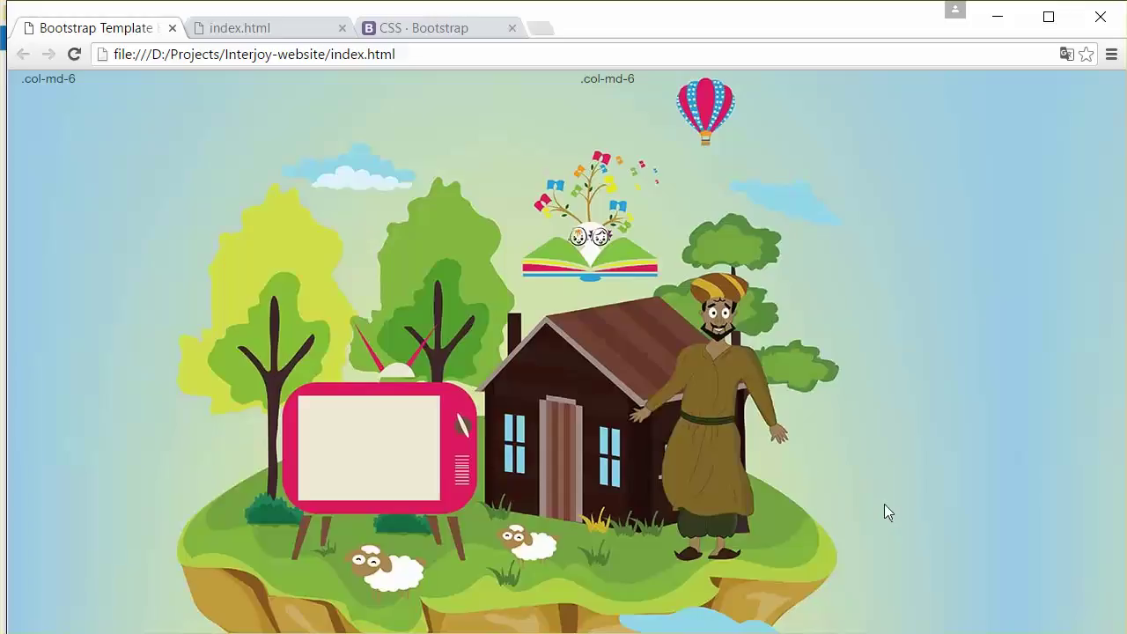
right_click(456, 300)
left_click(546, 532)
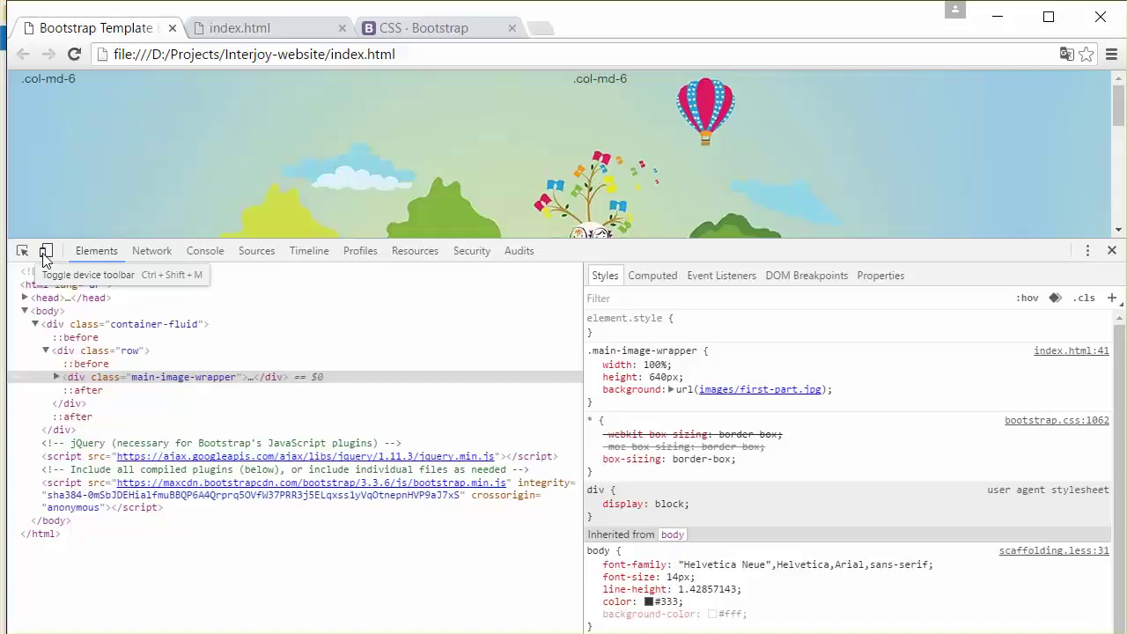
Turn on responsive preview, make it taller, and try iPhone 6 Plus, iPhone 5 and Galaxy S5
left_click(46, 253)
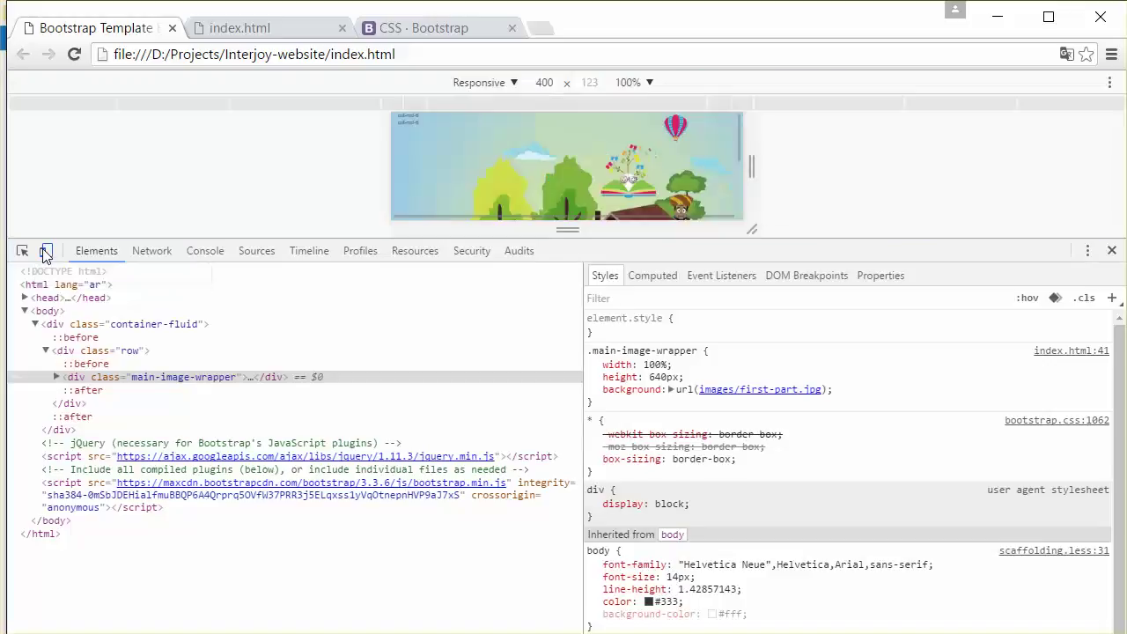
mouse_move(540, 238)
left_mouse_down()
mouse_move(540, 630)
mouse_move(565, 625)
mouse_move(568, 610)
left_mouse_up()
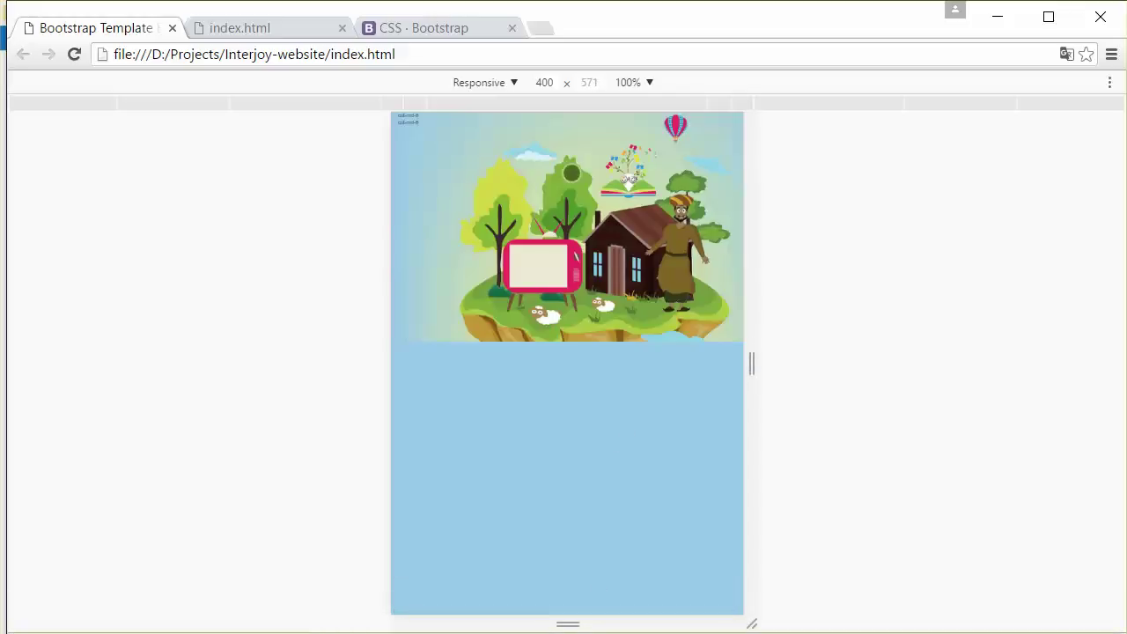
left_click(506, 84)
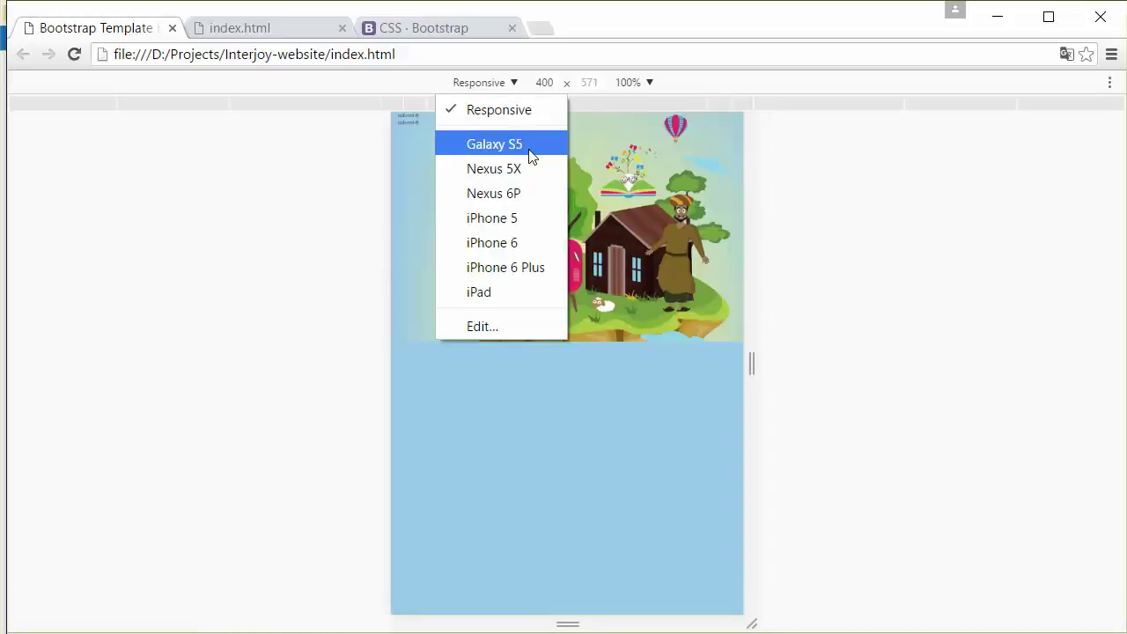
left_click(516, 278)
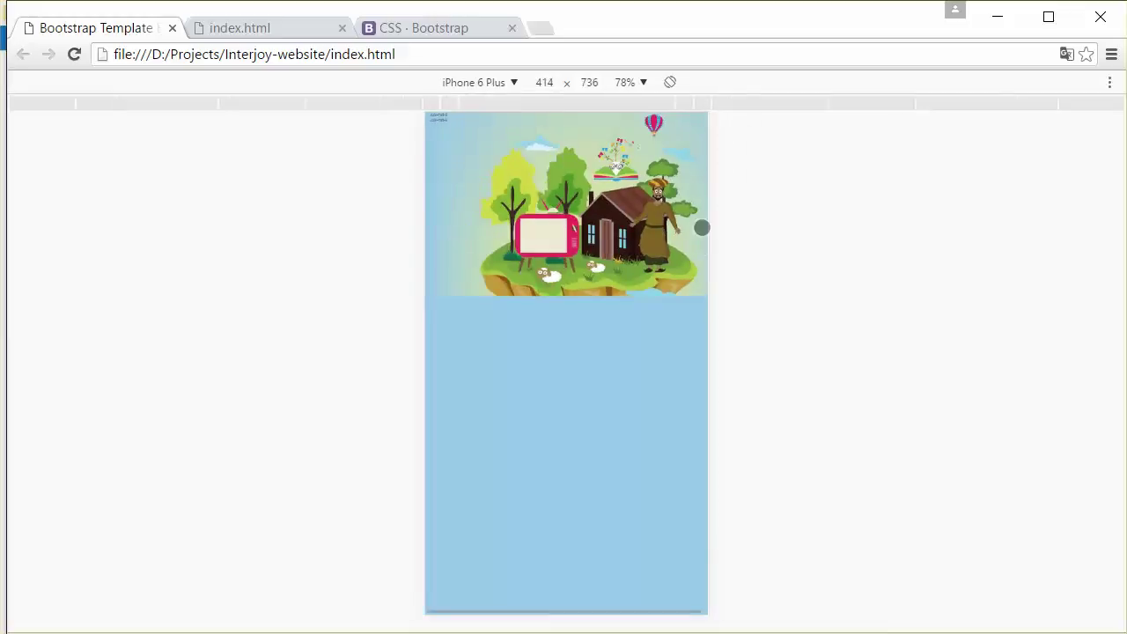
left_click(493, 83)
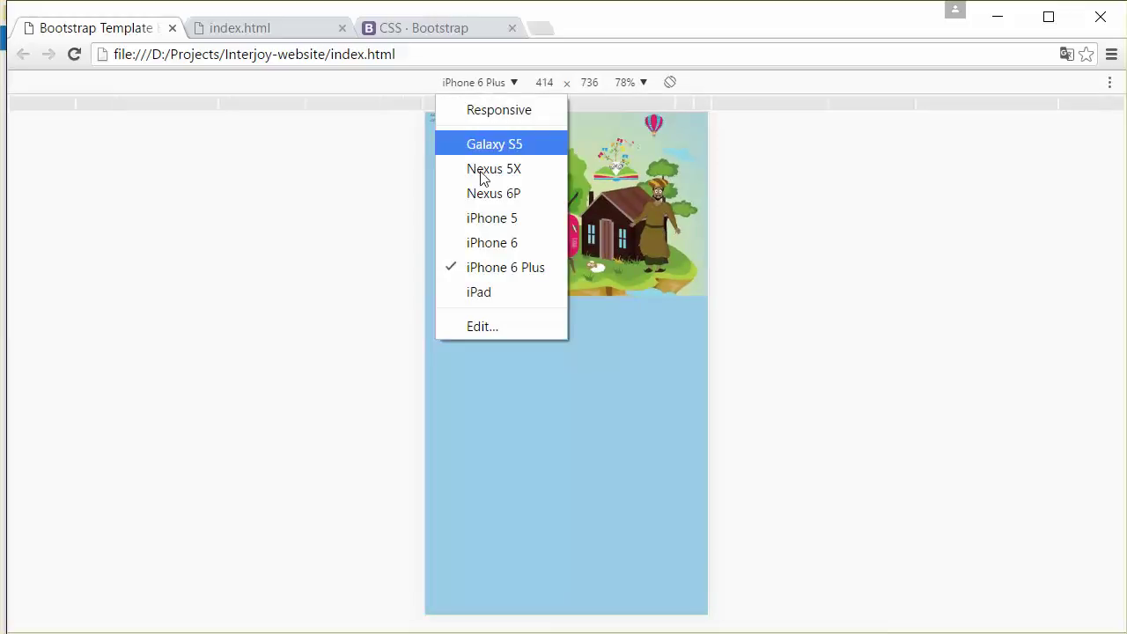
left_click(531, 220)
left_click(508, 84)
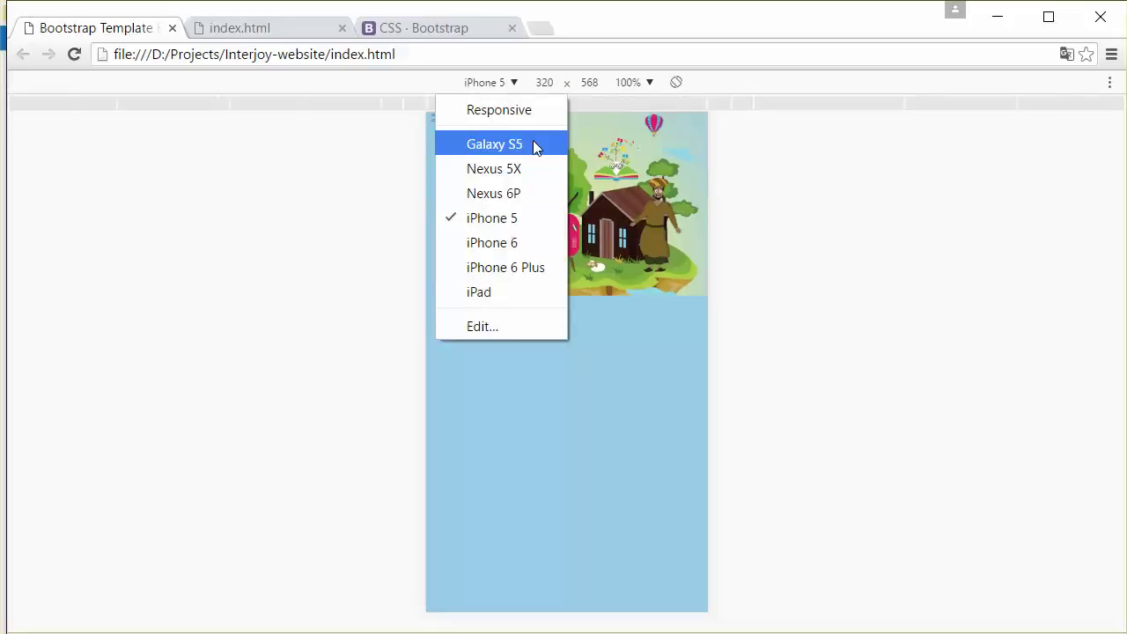
left_click(535, 147)
Preview the page again on iPhone 5 and iPhone 6 Plus, then on iPad
left_click(483, 83)
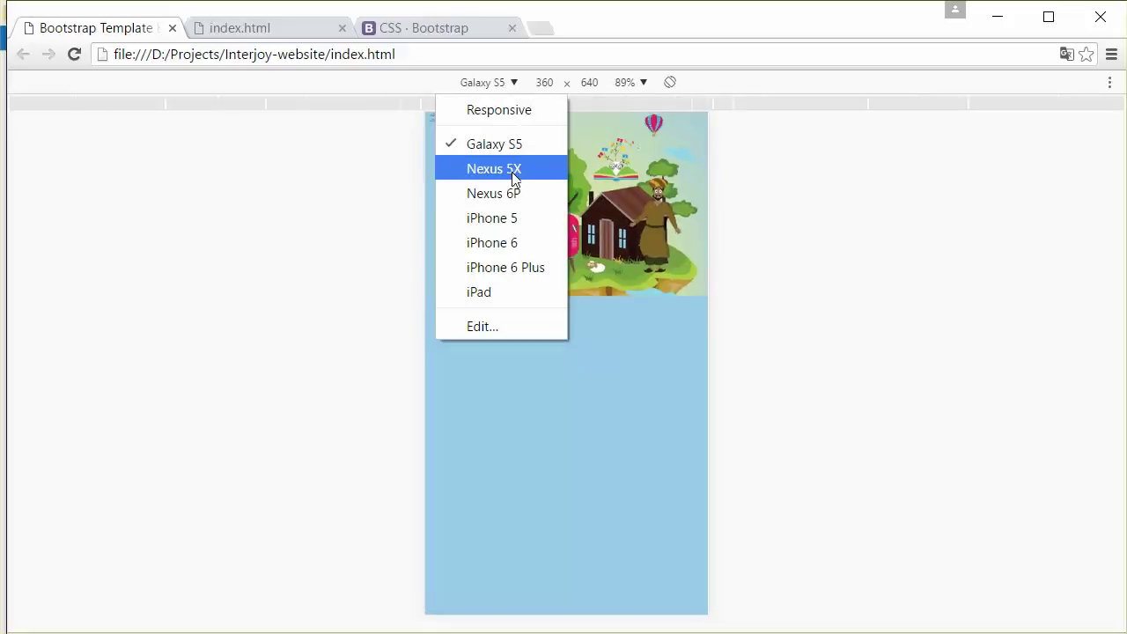
left_click(515, 227)
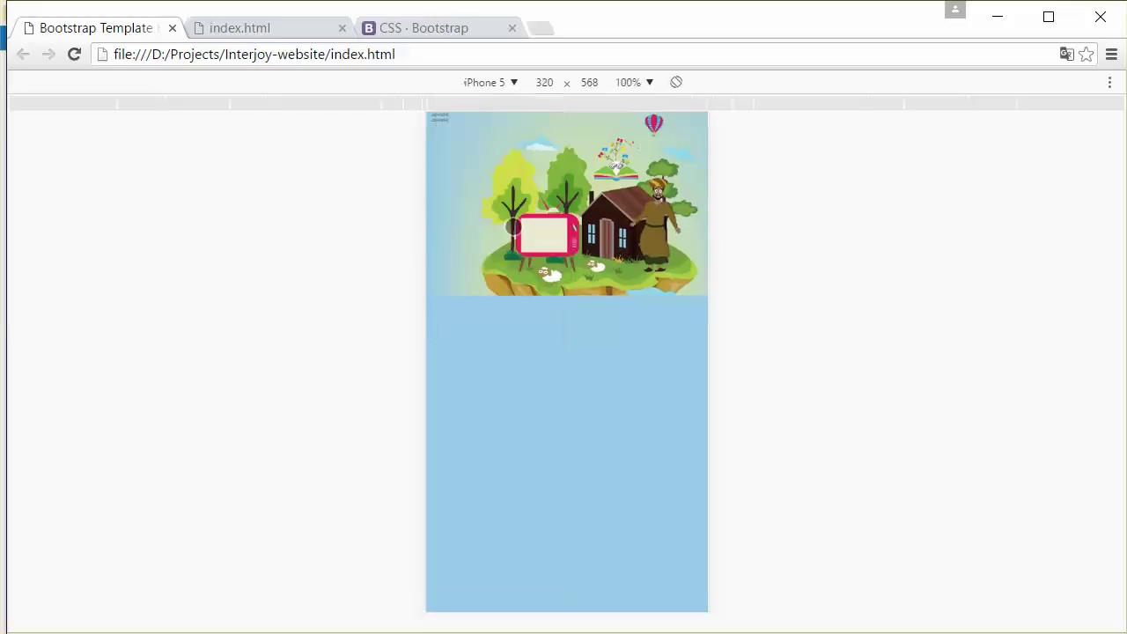
left_click(509, 83)
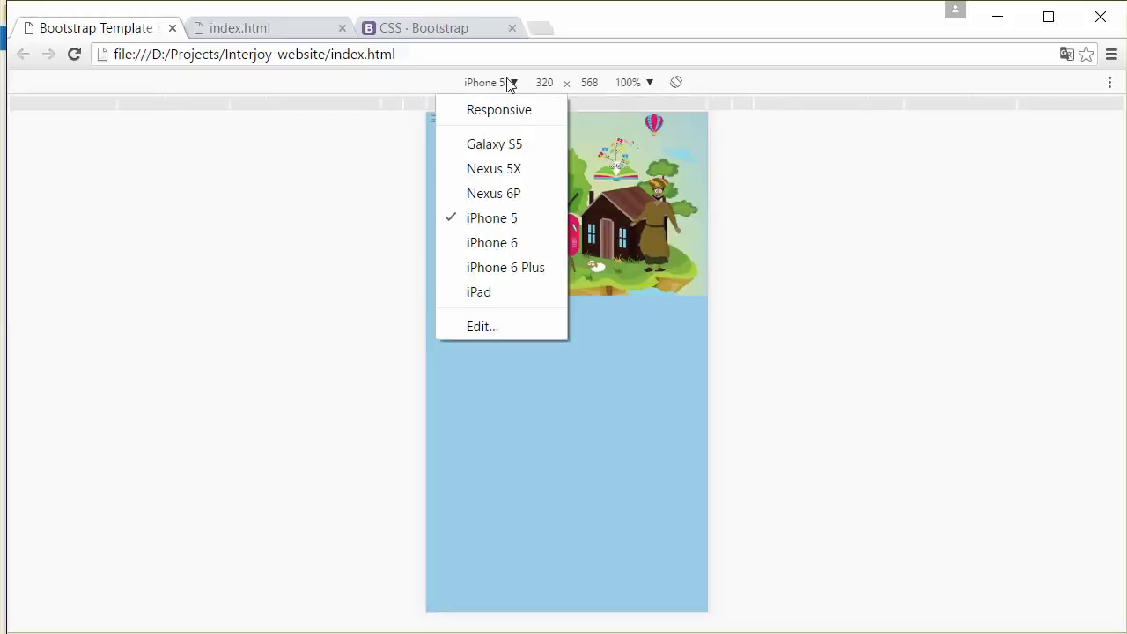
left_click(519, 277)
left_click(493, 82)
left_click(495, 291)
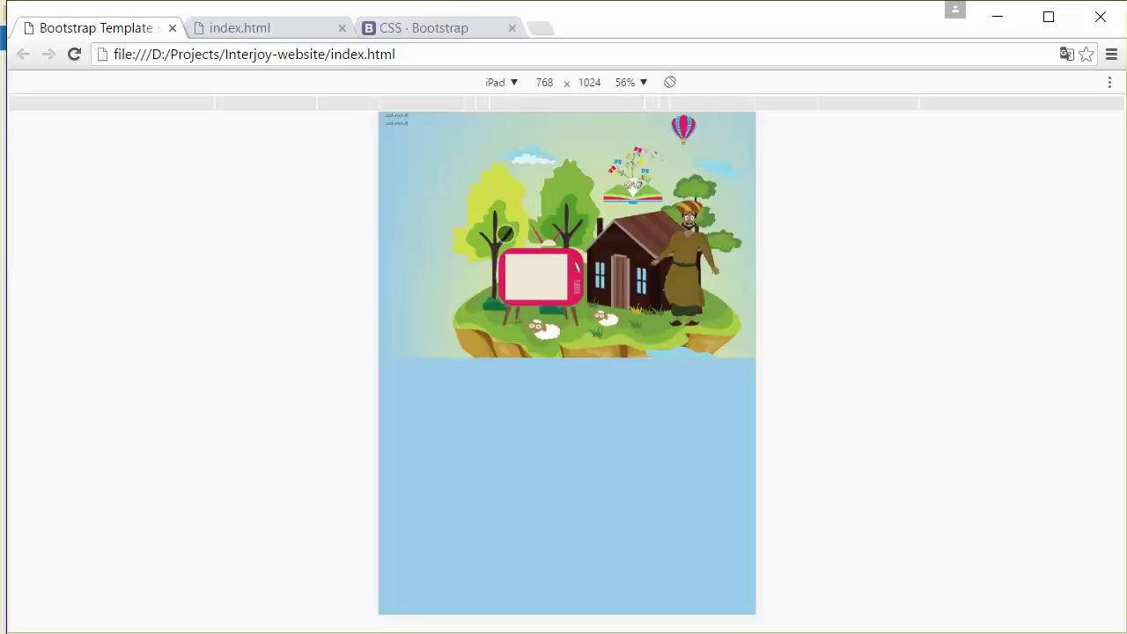
Compare Galaxy S5 and Nexus 6P, settle on Galaxy S5 360x640, then exit device mode
left_click(511, 83)
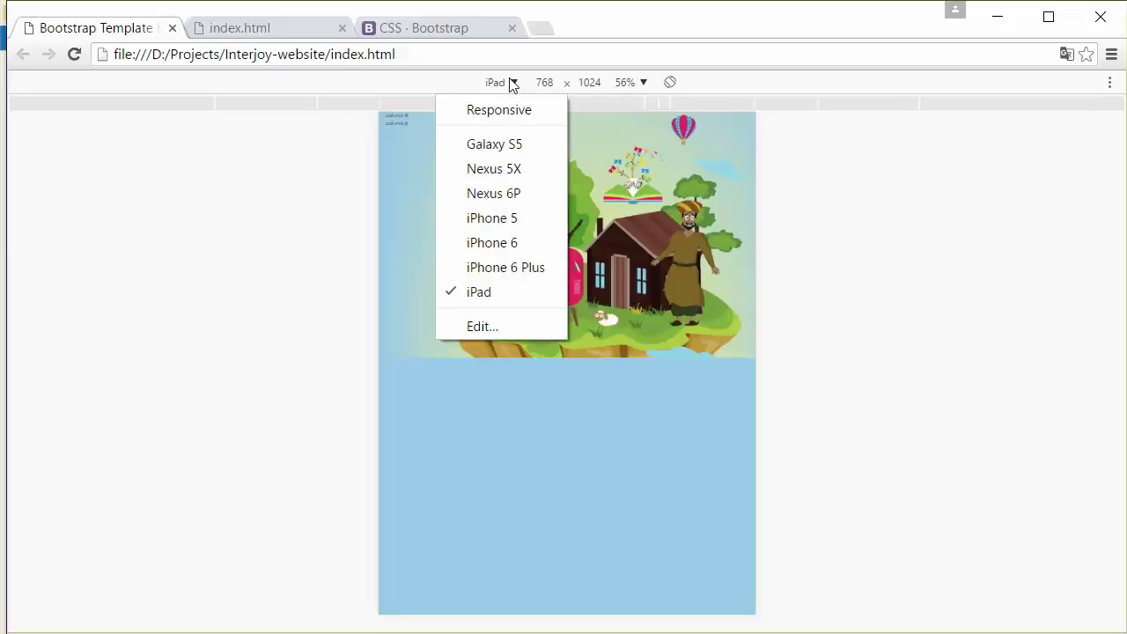
left_click(517, 146)
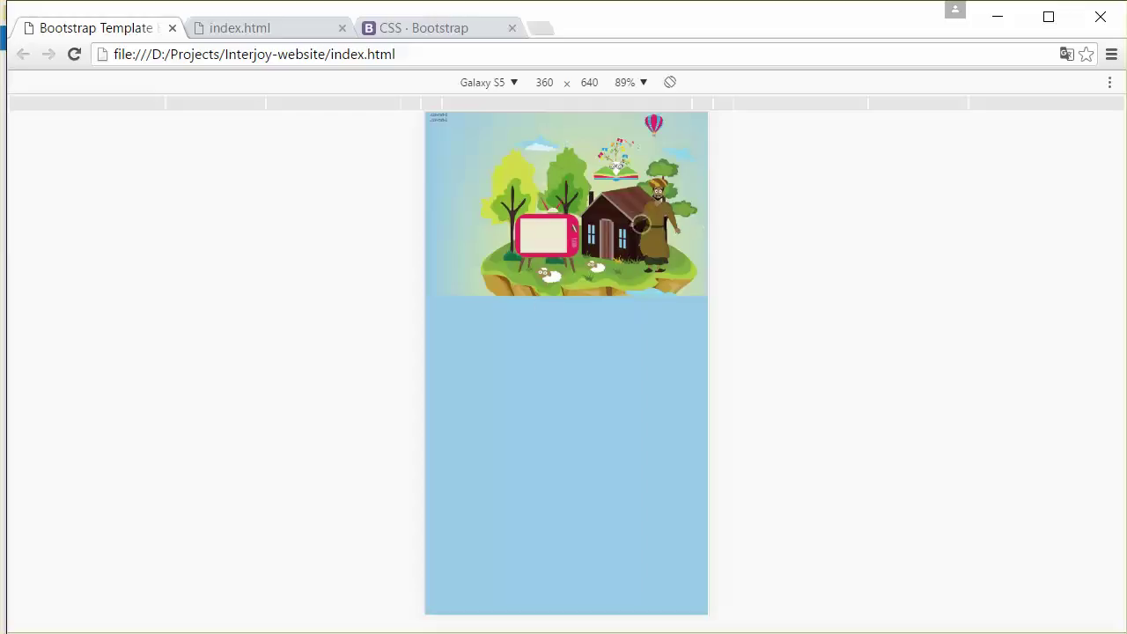
left_click(503, 82)
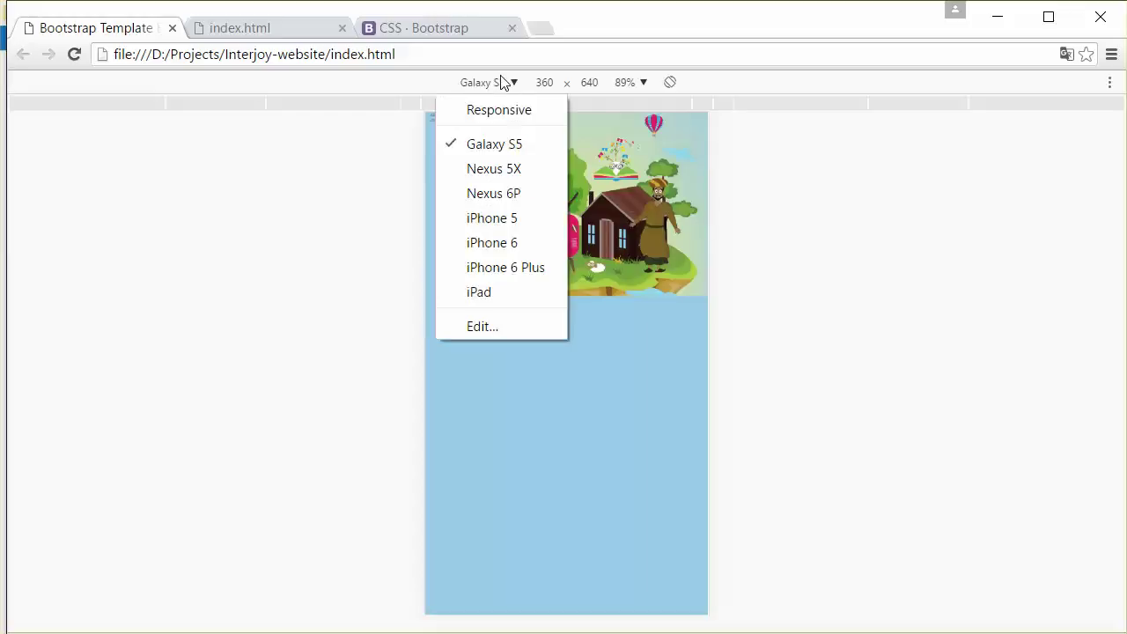
left_click(522, 194)
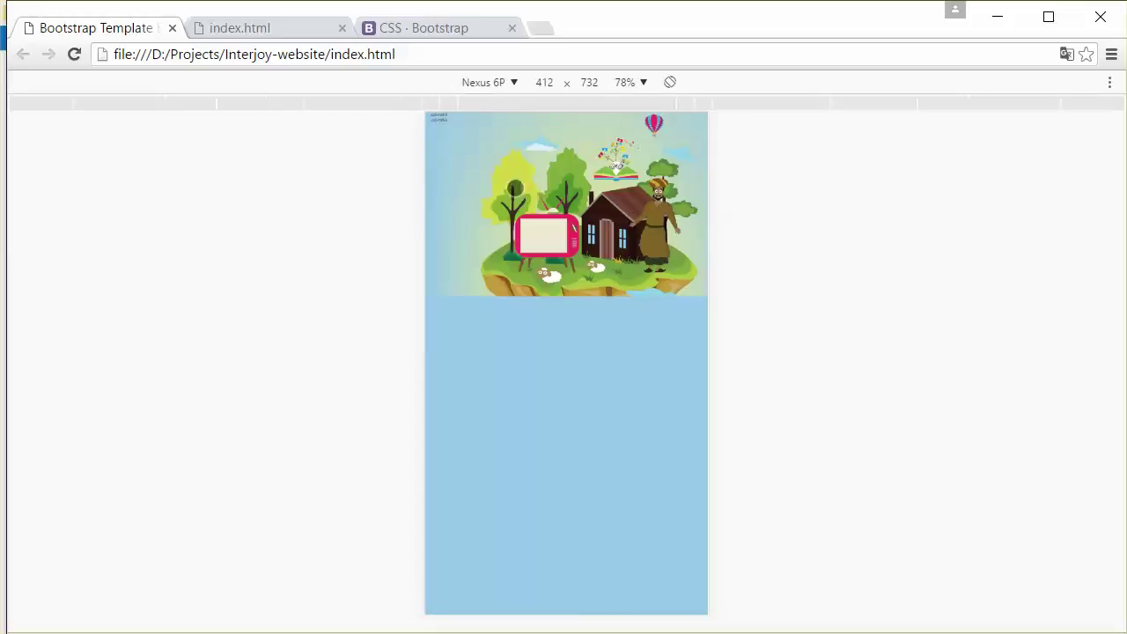
left_click(490, 82)
left_click(518, 154)
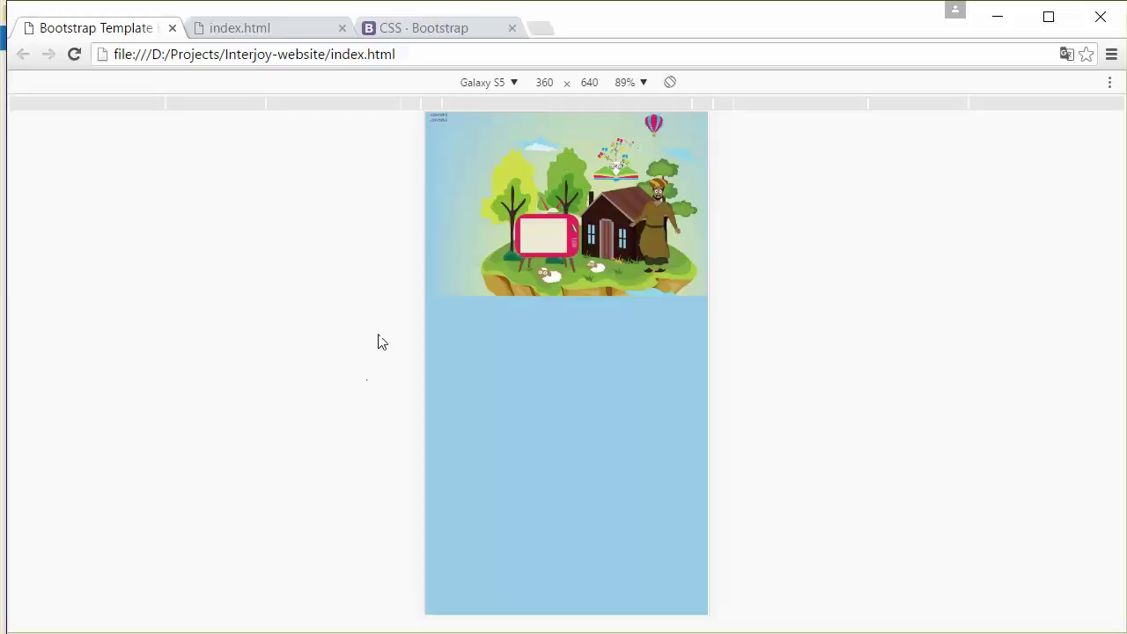
key("ctrl+shift+m")
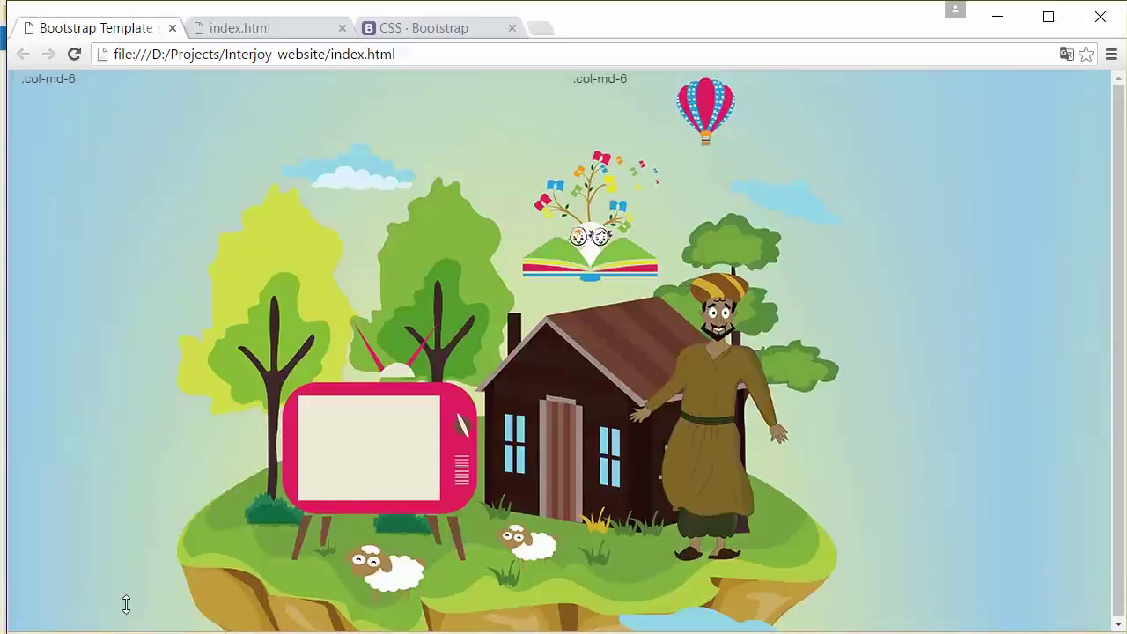
Restore full-width view, inspect main-image-wrapper's width 100% and height 640px, and narrow the window to about 1204px
left_click_drag(117, 627, 120, 560)
left_click(46, 570)
left_click(47, 572)
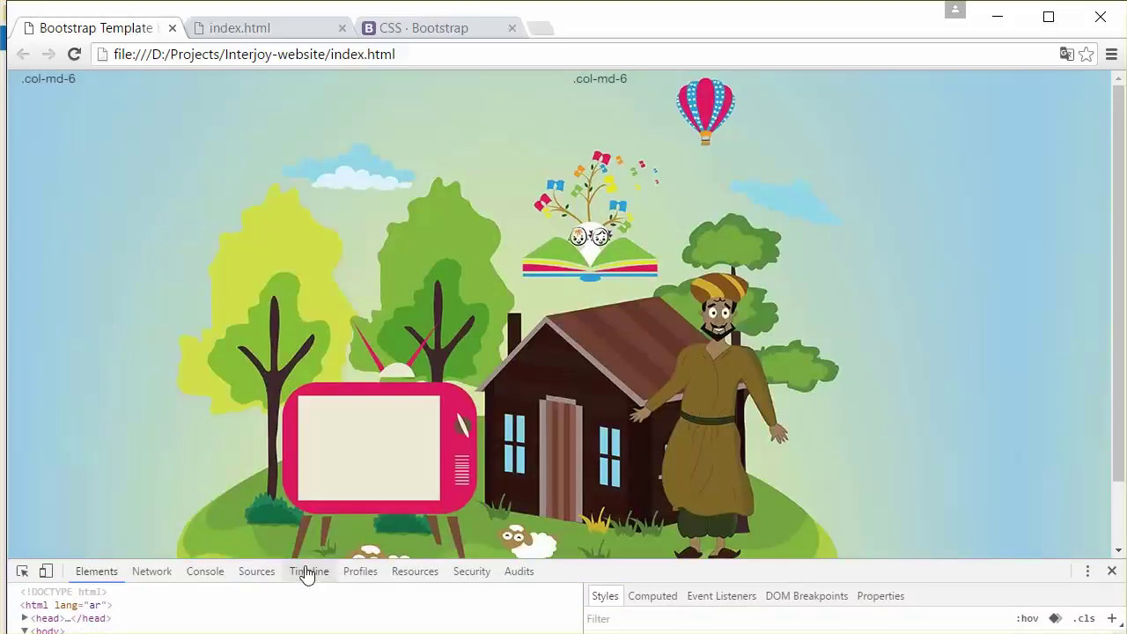
left_click_drag(299, 560, 304, 412)
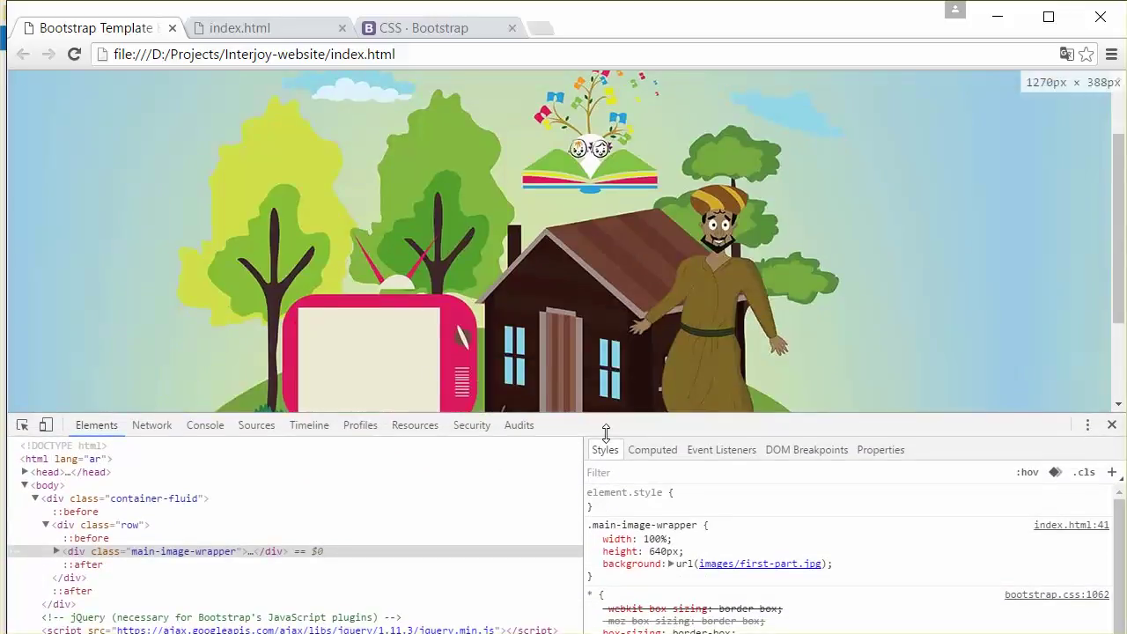
left_click_drag(605, 418, 607, 461)
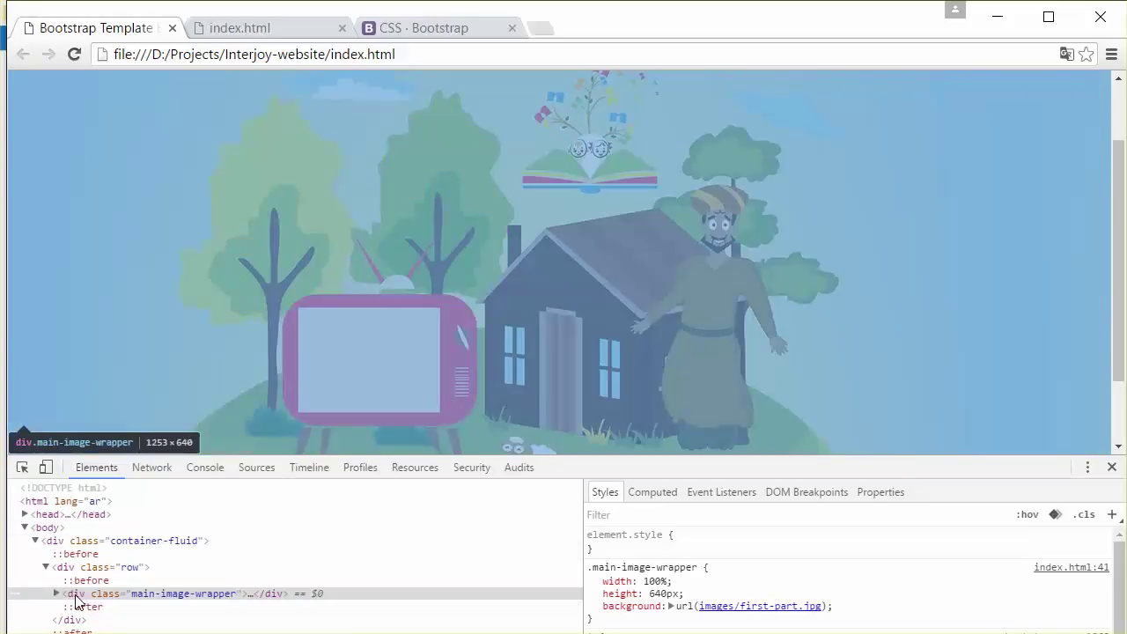
left_click(76, 595)
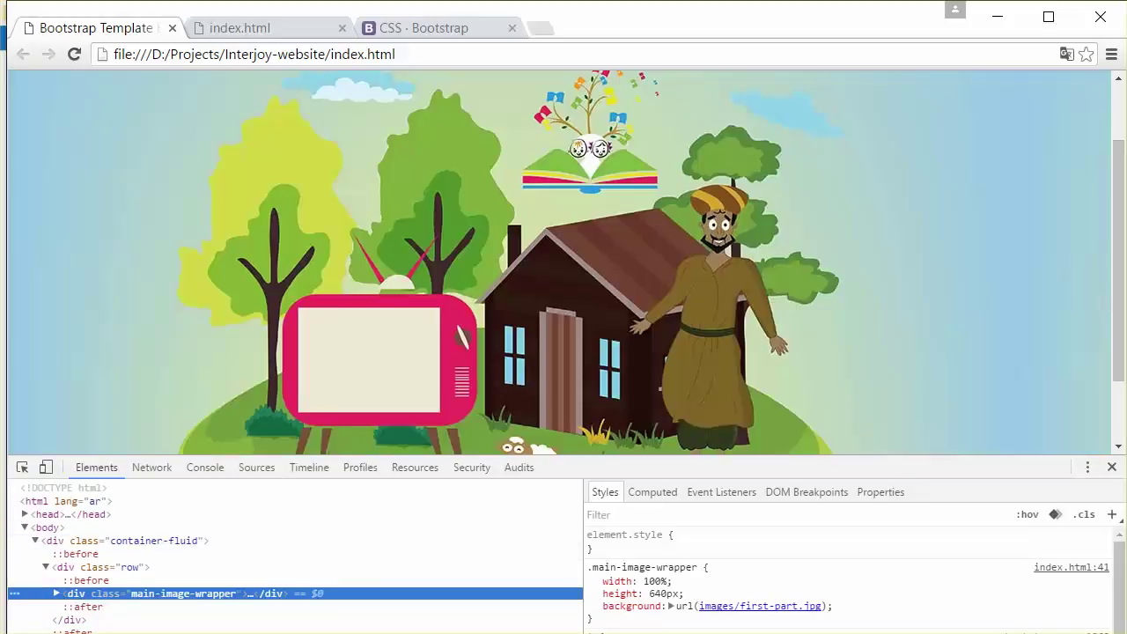
left_click_drag(1120, 303, 1042, 306)
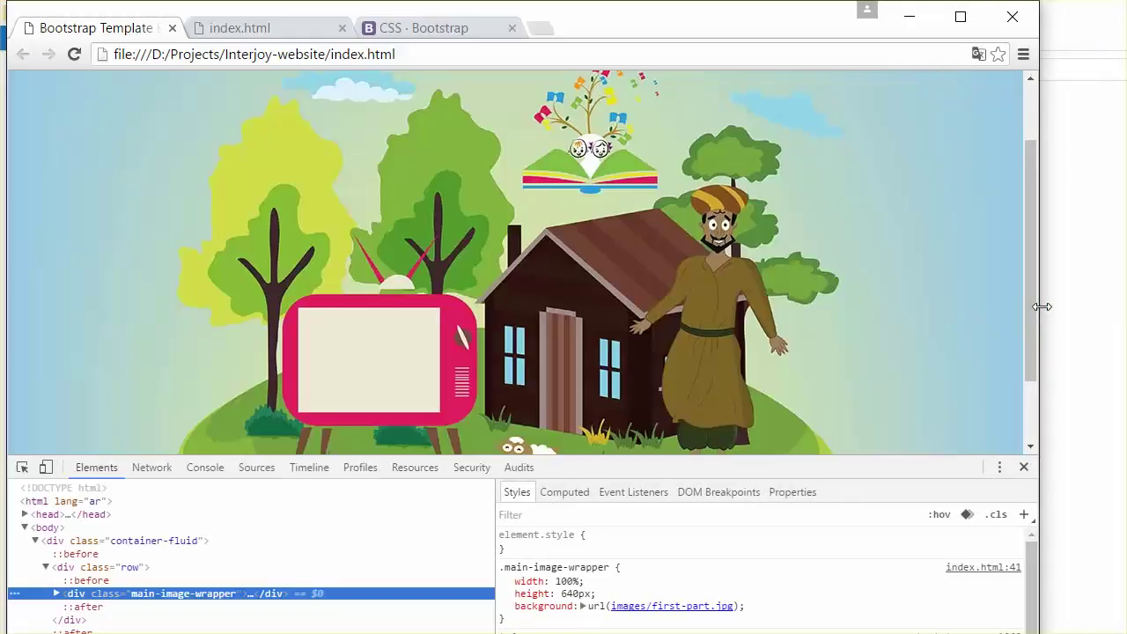
Drag Chrome's window narrower, from about 1165px down to roughly 1010px wide
left_click_drag(1042, 306, 1031, 306)
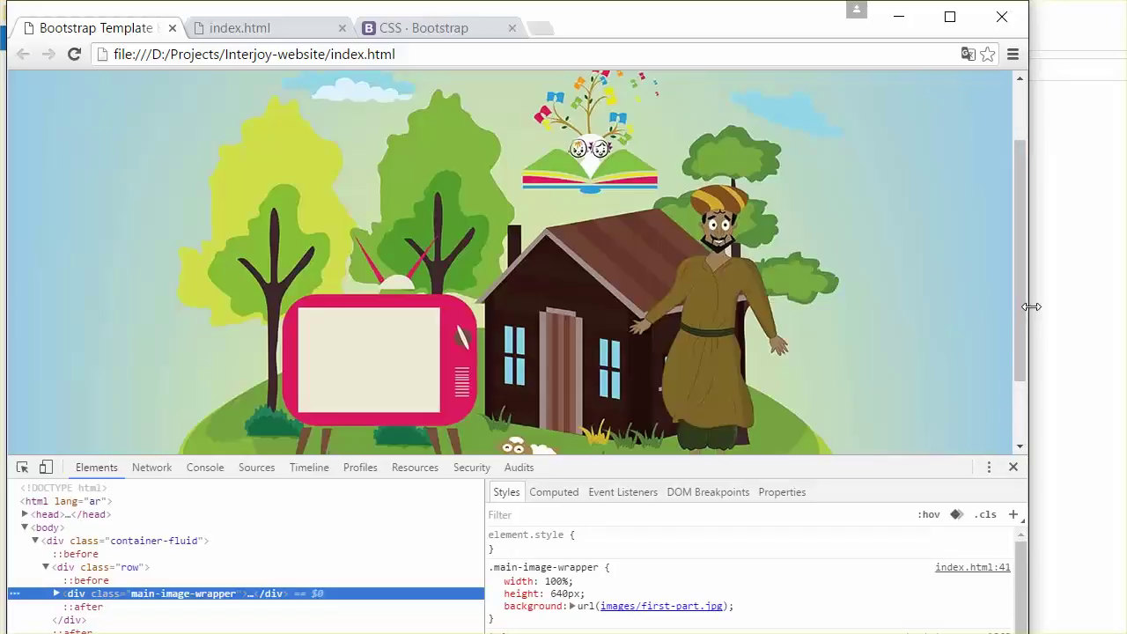
mouse_move(1031, 306)
left_mouse_down()
mouse_move(911, 314)
mouse_move(900, 343)
left_mouse_up()
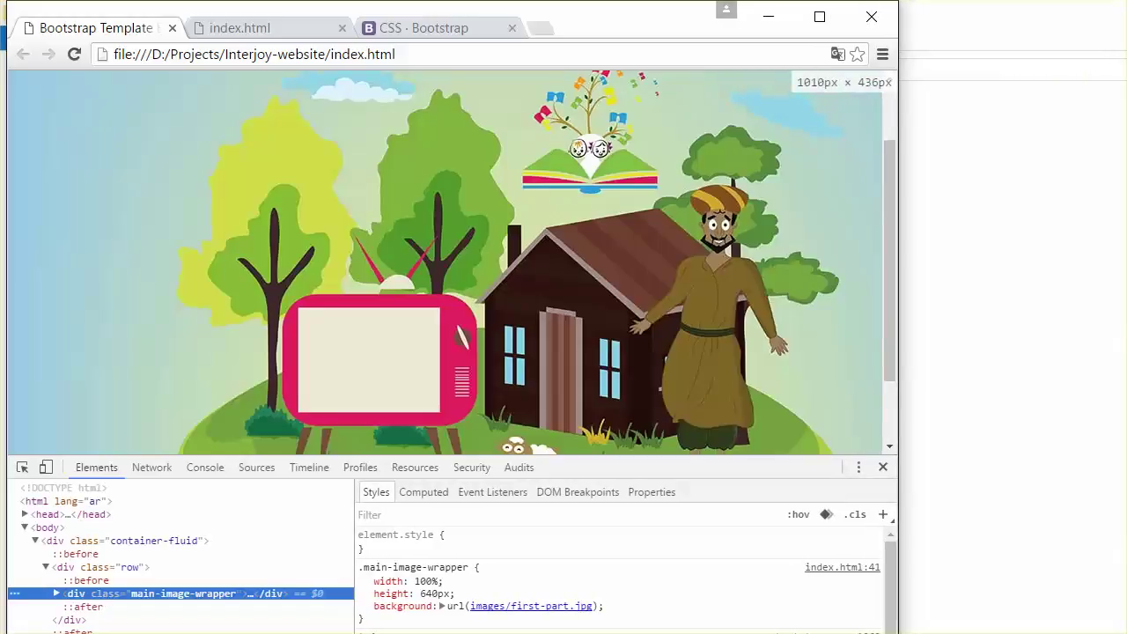
left_click(968, 352)
scroll(458, 360, "up", 1)
scroll(447, 346, "up", 3)
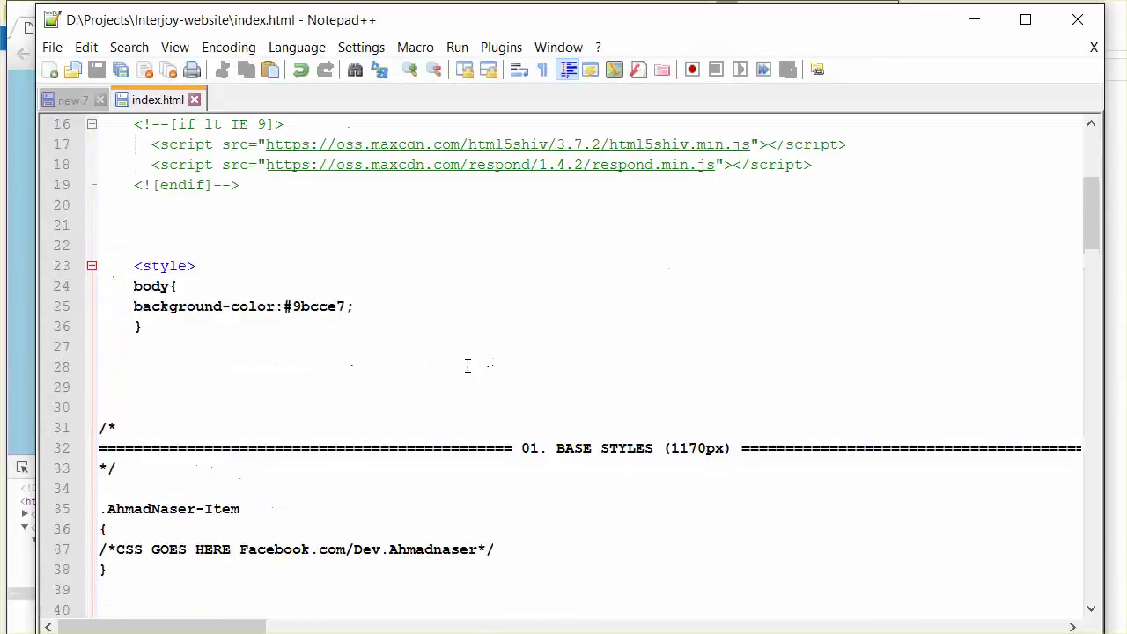
scroll(446, 346, "down", 5)
scroll(544, 340, "down", 3)
left_click_drag(714, 328, 777, 324)
scroll(801, 352, "down", 3)
left_click_drag(577, 403, 666, 402)
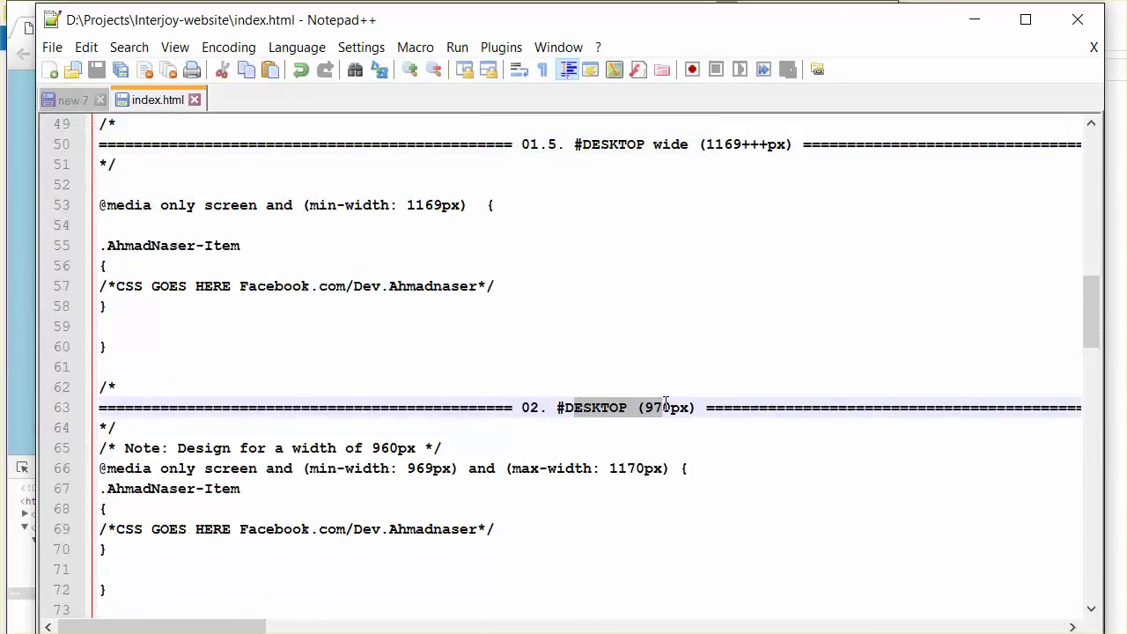
key("alt+Tab")
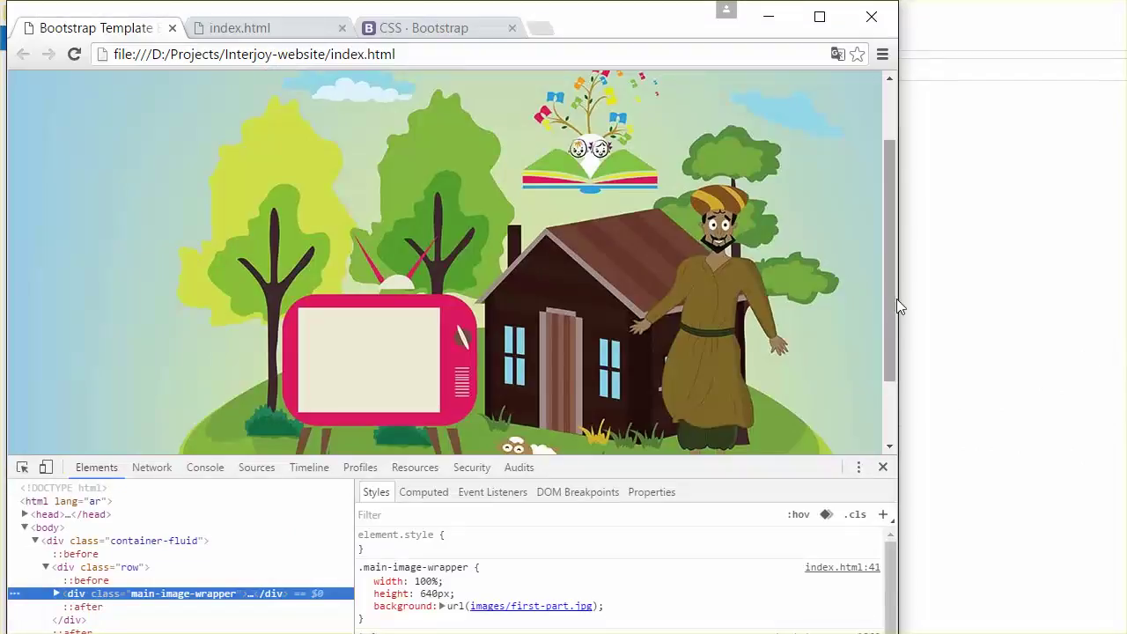
mouse_move(874, 297)
left_mouse_down()
mouse_move(819, 291)
mouse_move(853, 292)
left_mouse_up()
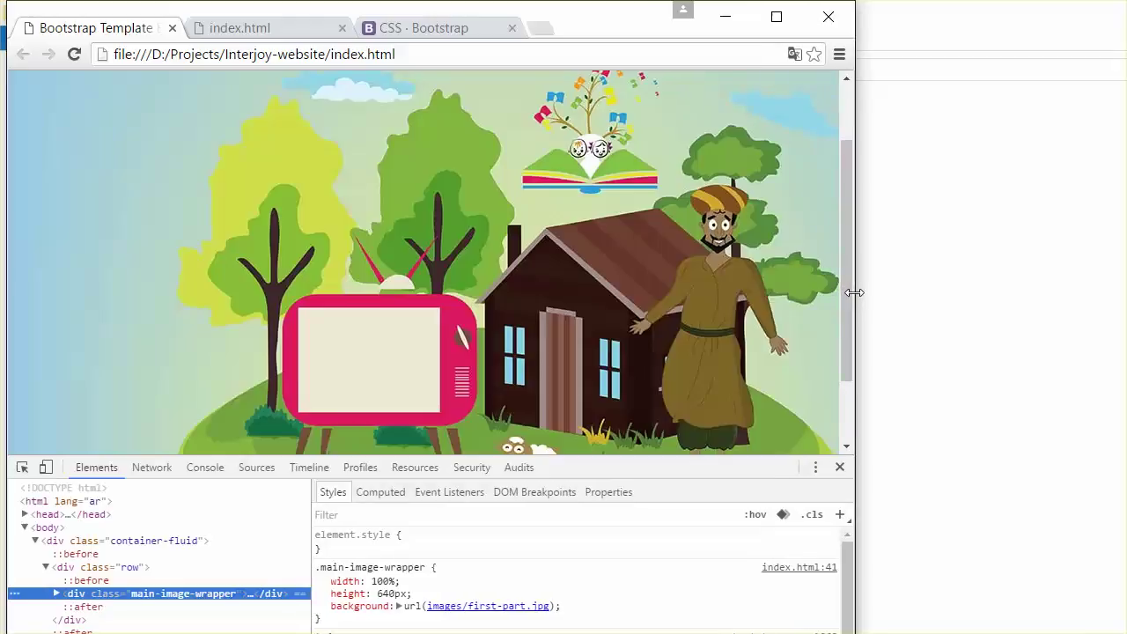
left_click_drag(854, 292, 854, 292)
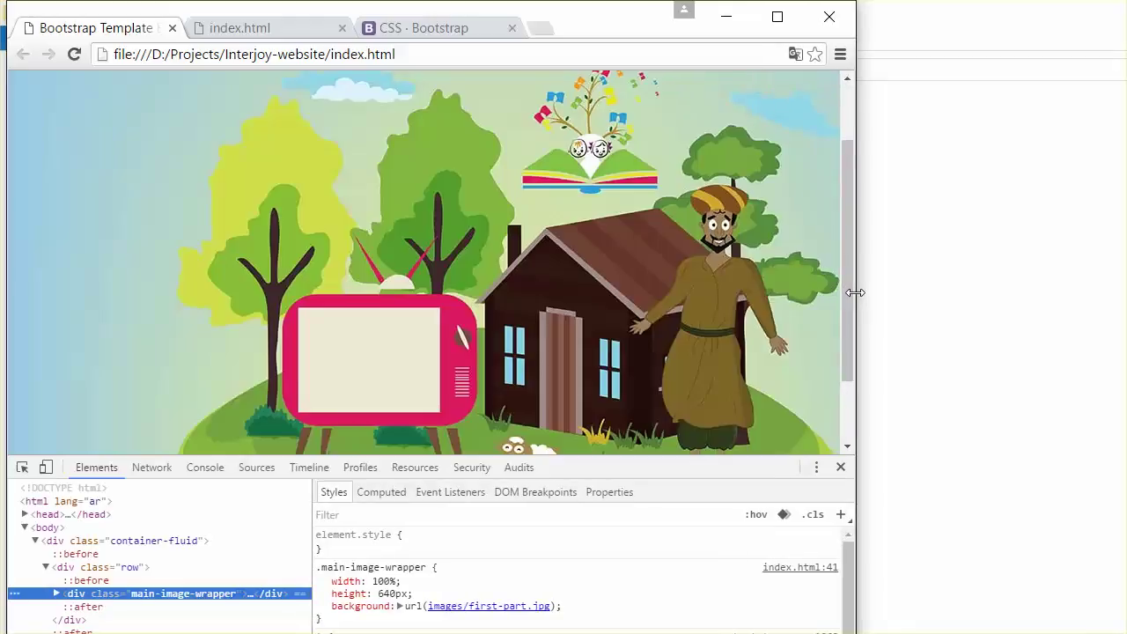
key("alt+Tab")
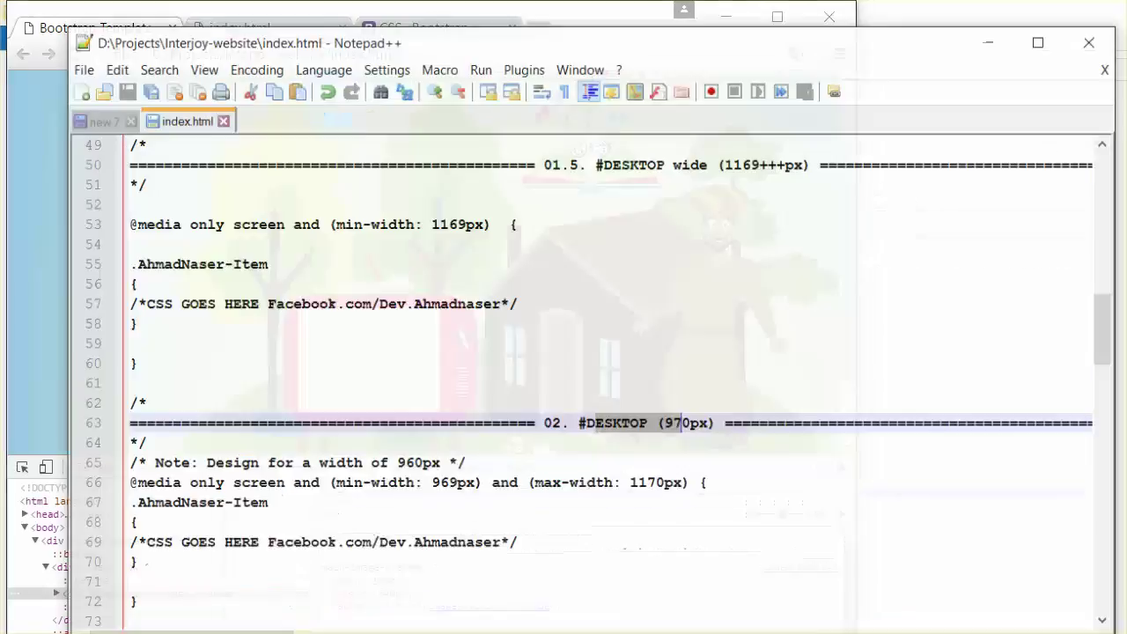
scroll(616, 440, "down", 1)
scroll(625, 436, "down", 6)
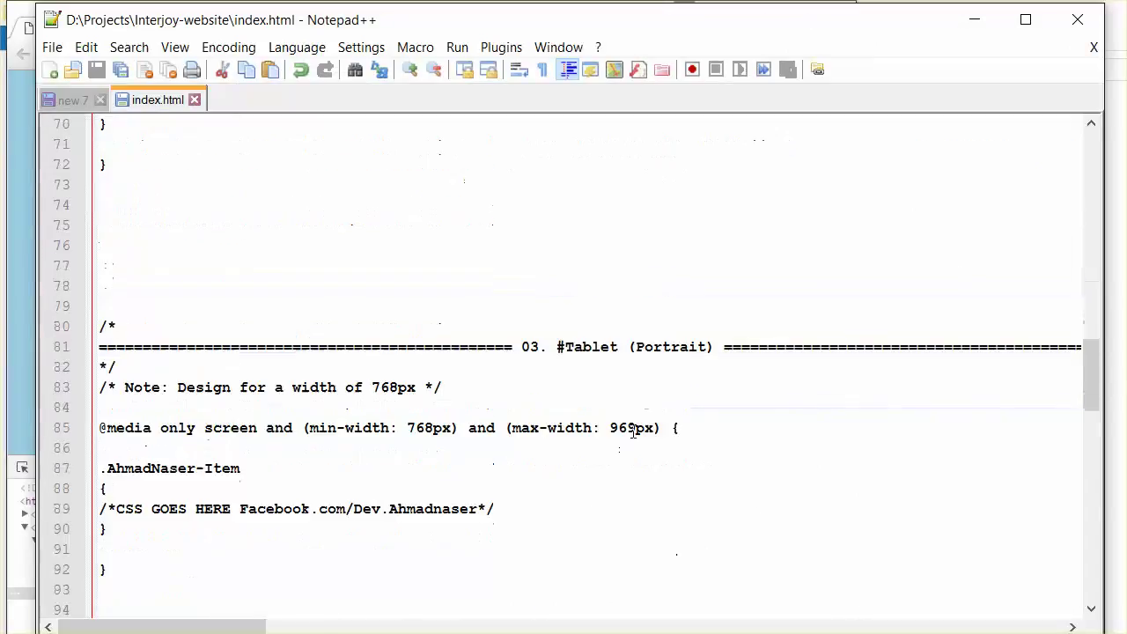
double_click(611, 347)
left_click(365, 374)
left_click(730, 428)
scroll(447, 397, "down", 1)
left_click_drag(399, 365, 448, 373)
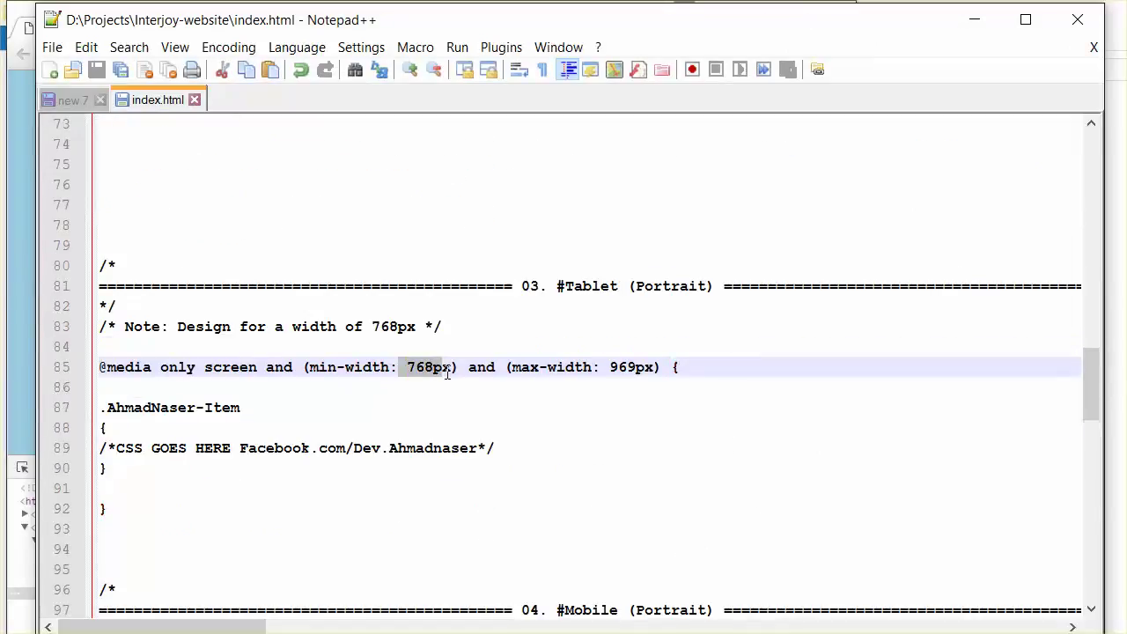
key("alt+Tab")
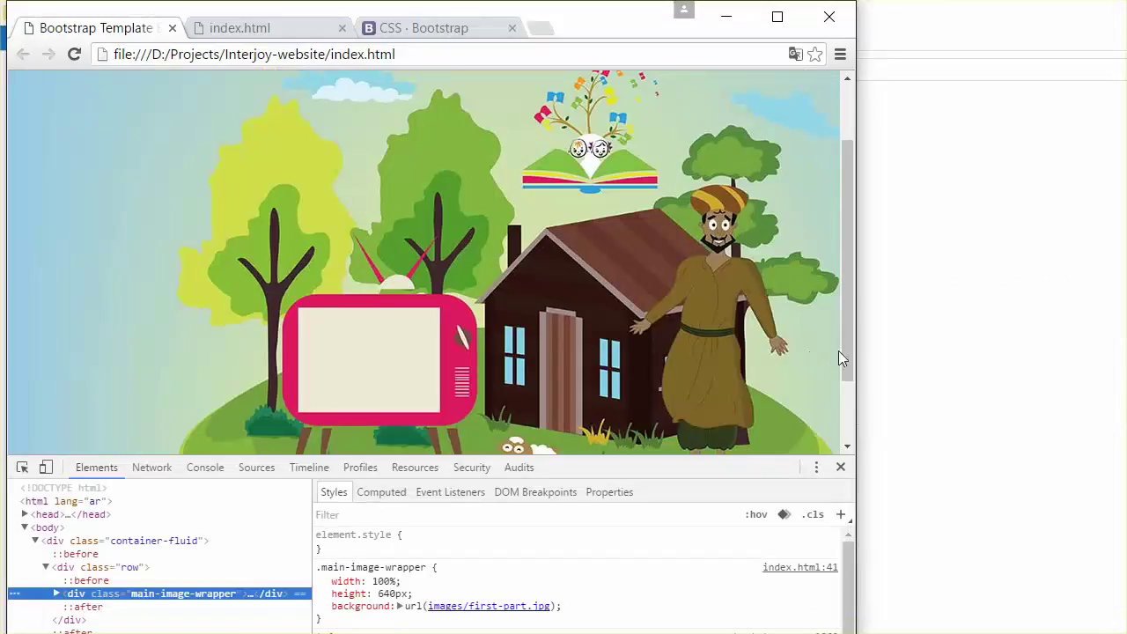
mouse_move(857, 352)
left_mouse_down()
mouse_move(672, 354)
mouse_move(689, 355)
left_mouse_up()
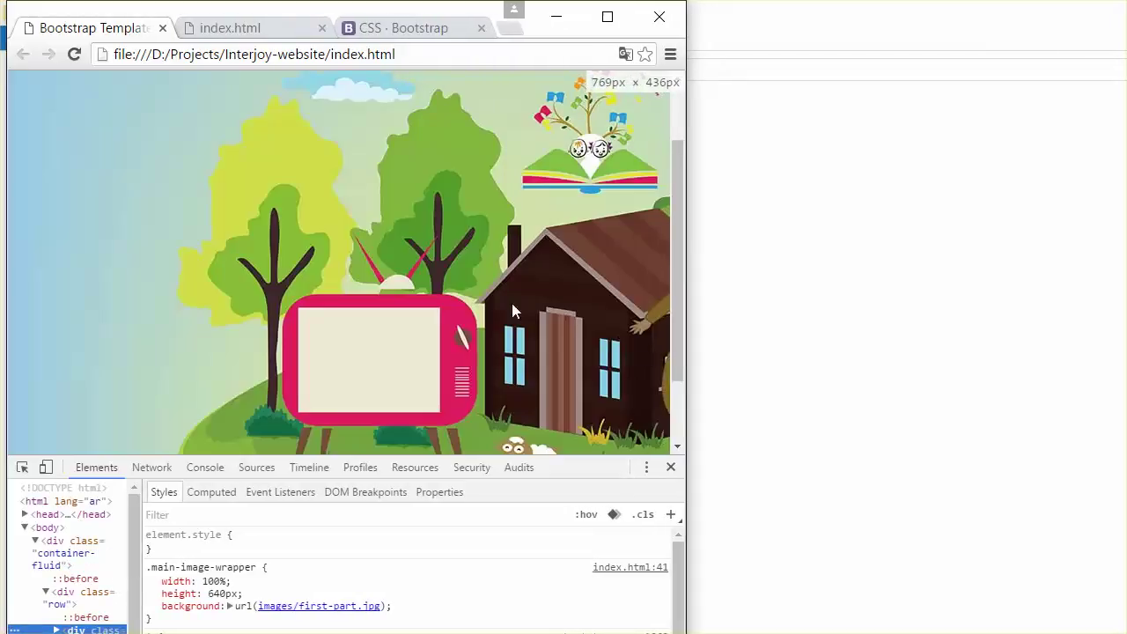
Hide the DevTools panel and narrow the page to 766px, just under the tablet breakpoint
scroll(506, 317, "down", 1)
scroll(499, 326, "up", 2)
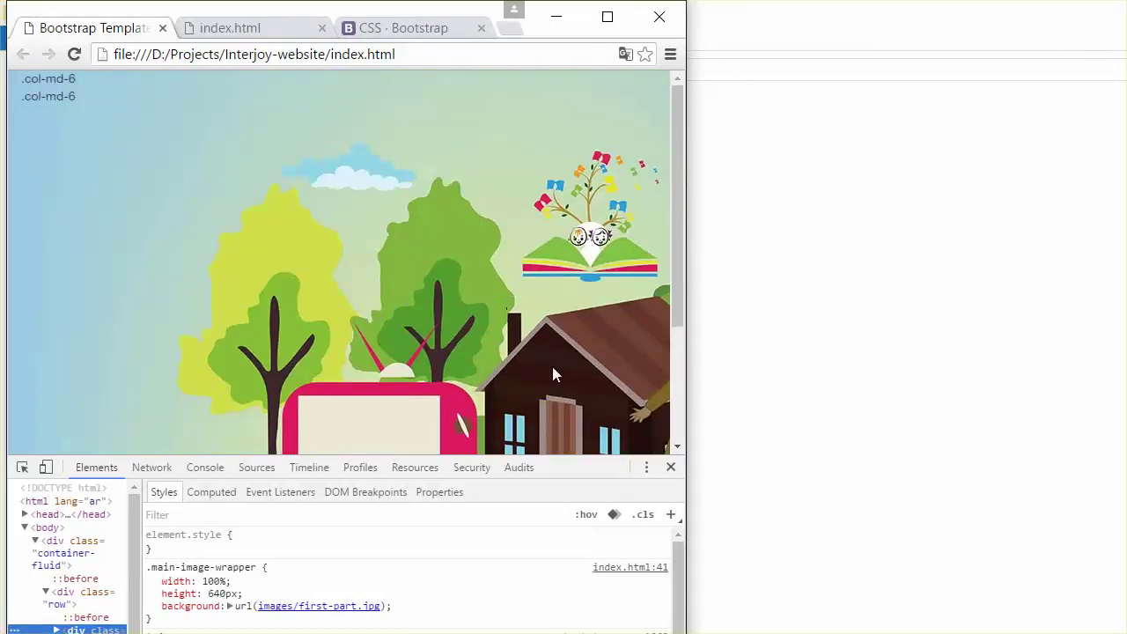
left_click_drag(582, 457, 581, 633)
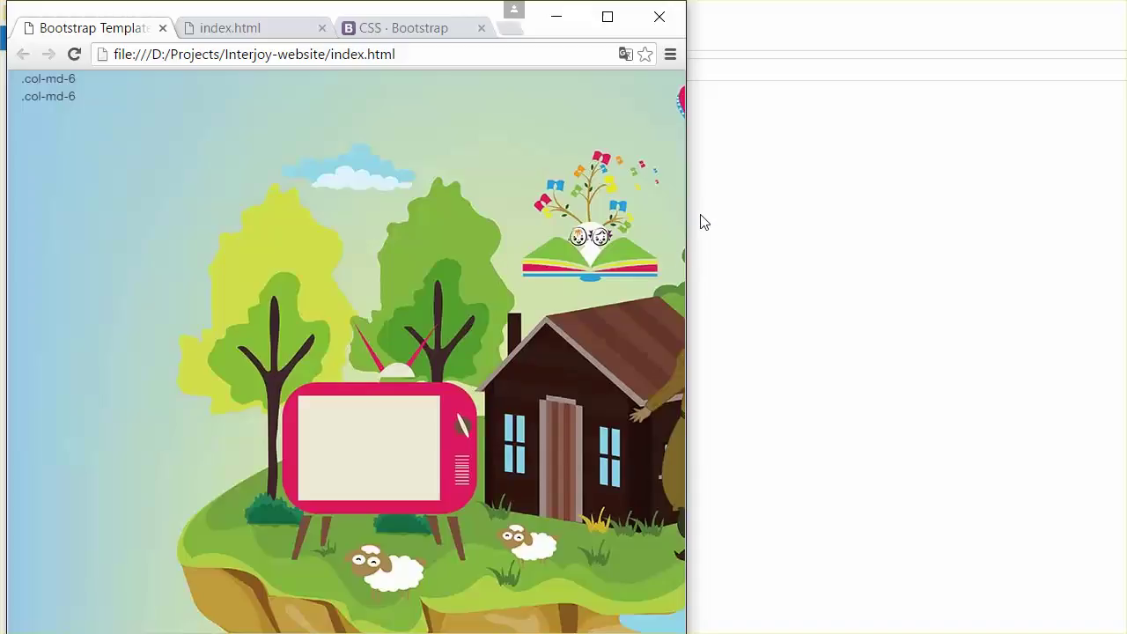
left_click_drag(691, 219, 576, 236)
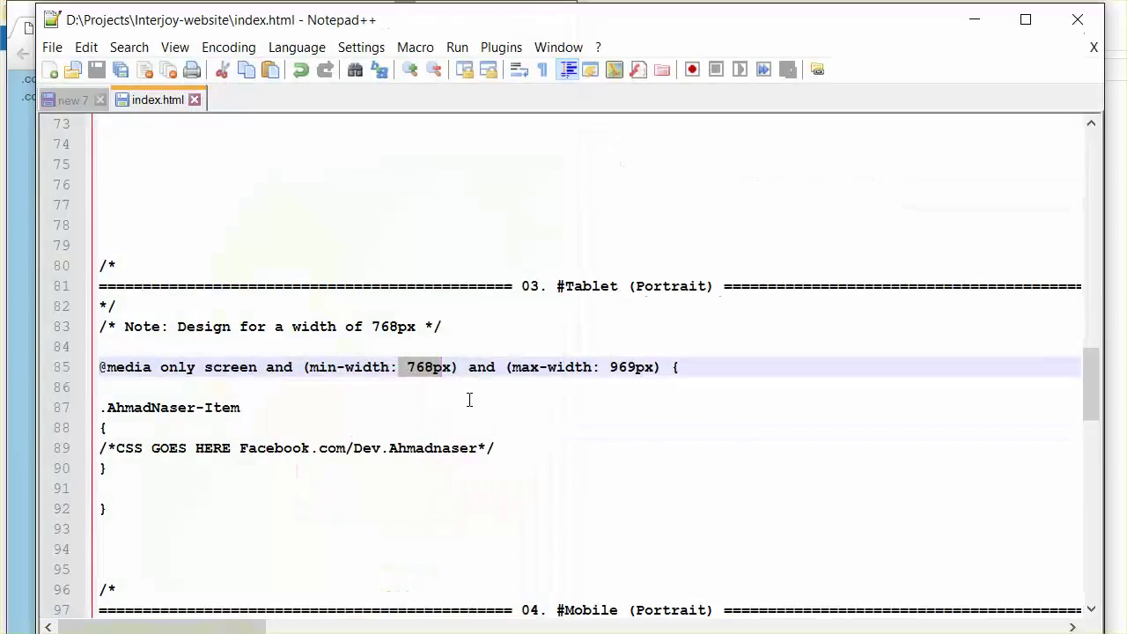
Scroll to the landscape media query and highlight its 480px to 767px range
scroll(629, 290, "down", 1)
scroll(649, 312, "down", 5)
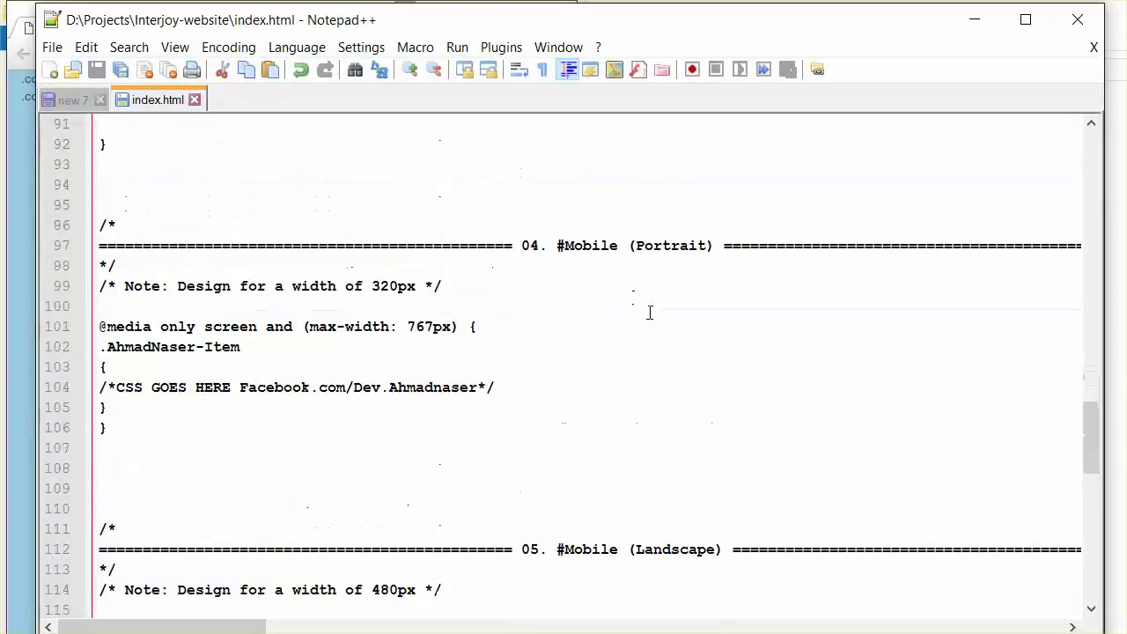
scroll(571, 242, "down", 1)
scroll(428, 262, "down", 1)
scroll(596, 395, "down", 2)
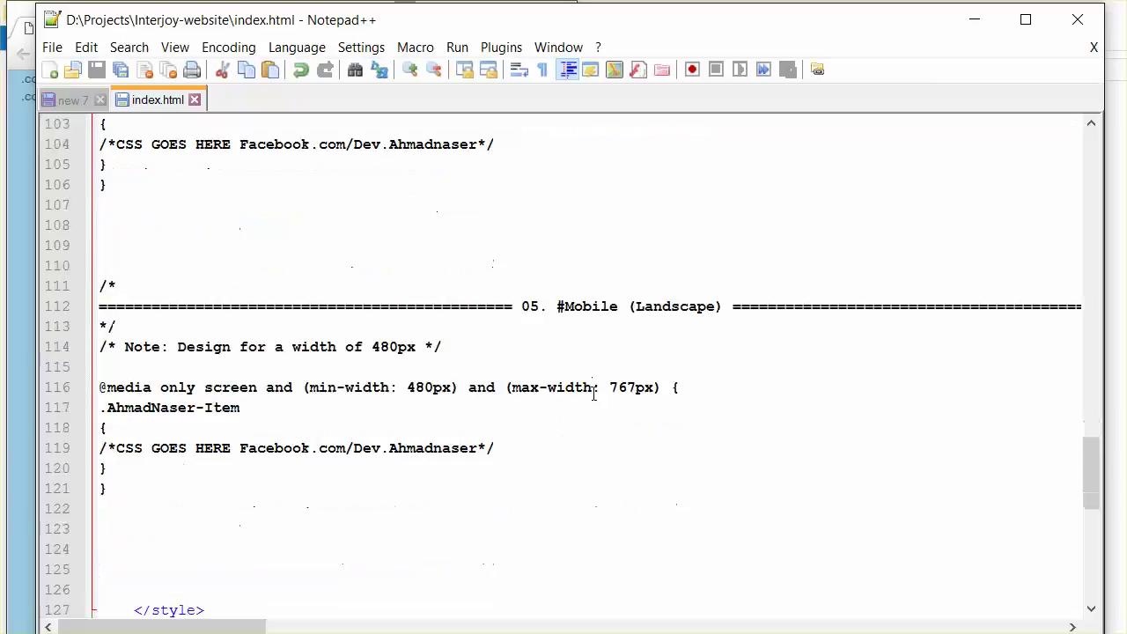
left_click_drag(401, 387, 645, 400)
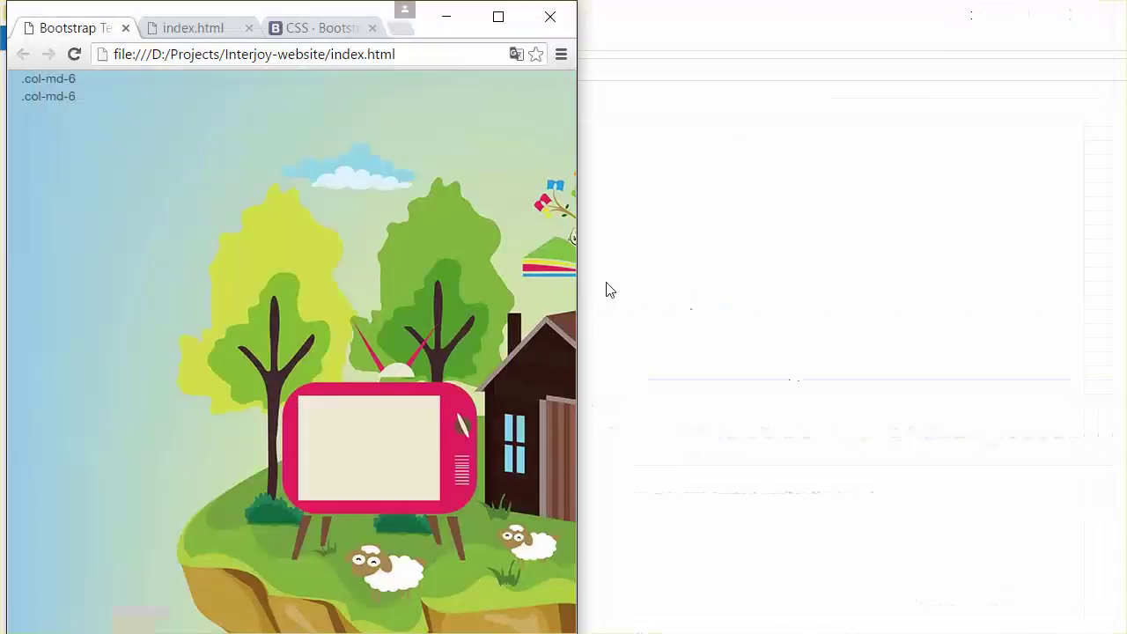
Narrow Chrome to 582px and then 489px, then widen it back slightly
left_click_drag(581, 288, 525, 285)
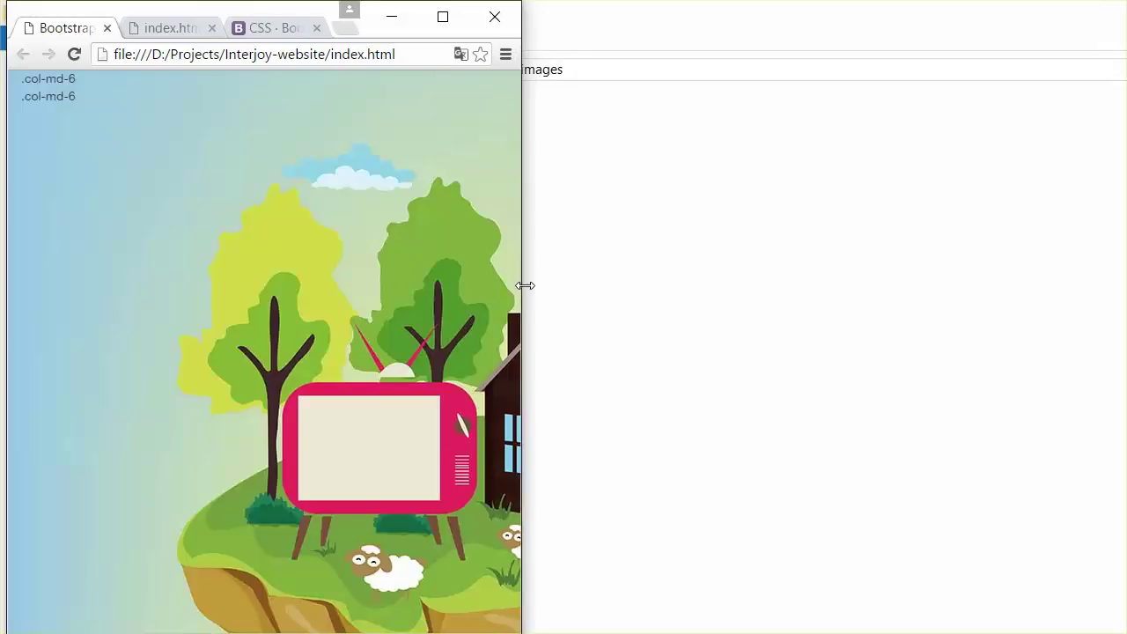
left_click_drag(524, 285, 373, 287)
left_click_drag(370, 287, 439, 289)
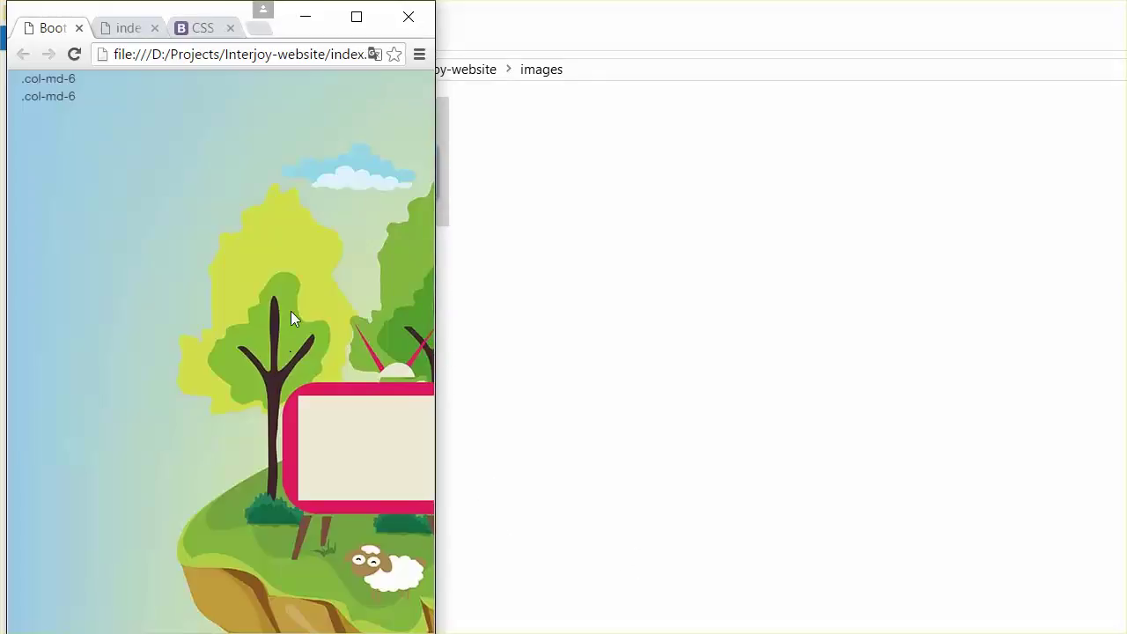
Inspect the header image to edit the .main-image-wrapper background position in the Styles pane
right_click(268, 179)
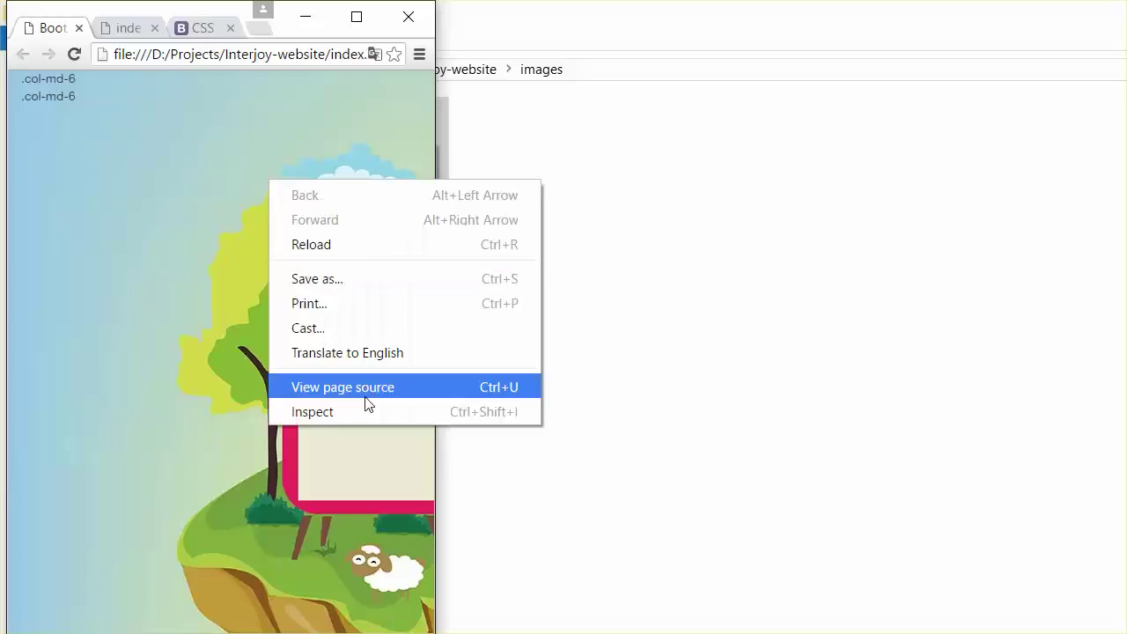
left_click(360, 410)
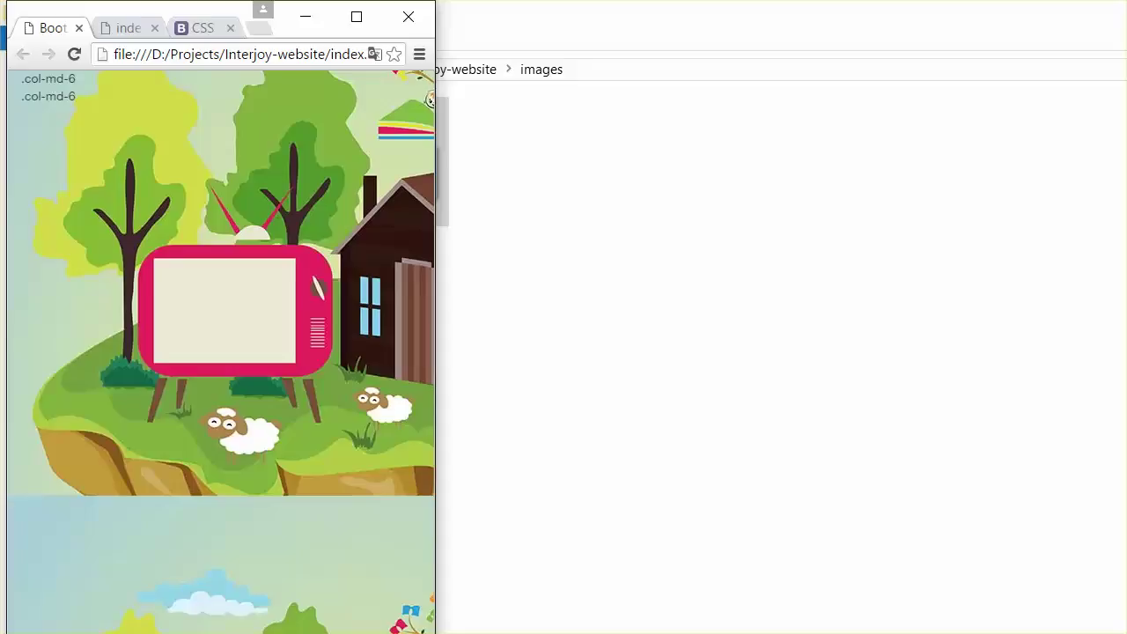
Reload the page with F5, discarding the live style tweaks
key("F5")
key("F5")
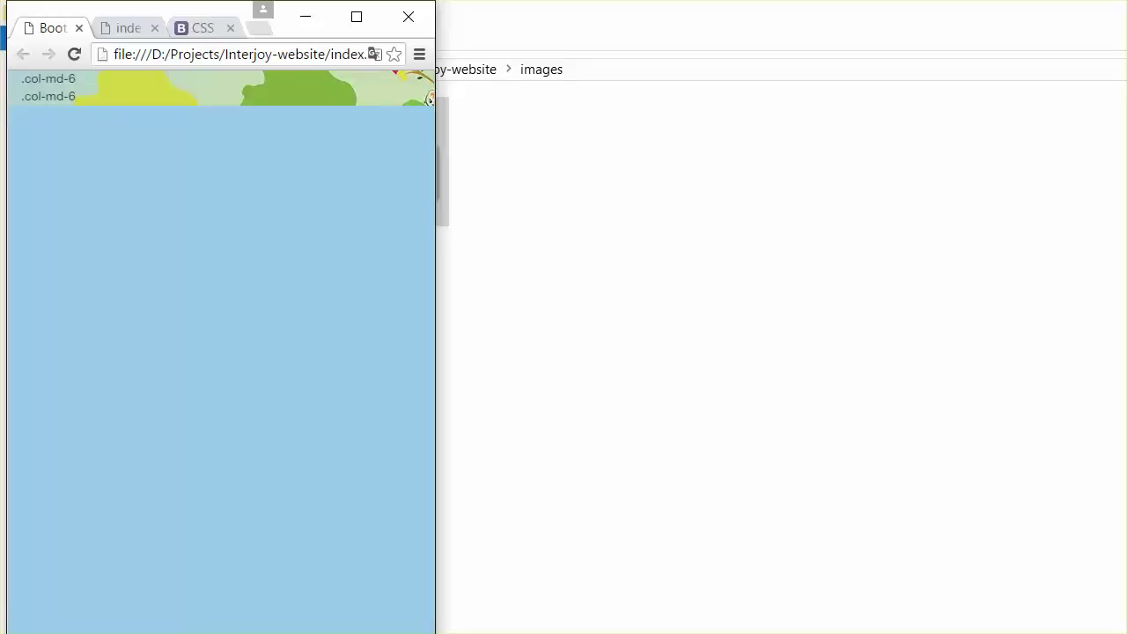
Place the caret after the inner rule's closing brace in the mobile portrait media query
scroll(538, 283, "down", 3)
scroll(539, 283, "down", 3)
scroll(539, 284, "up", 6)
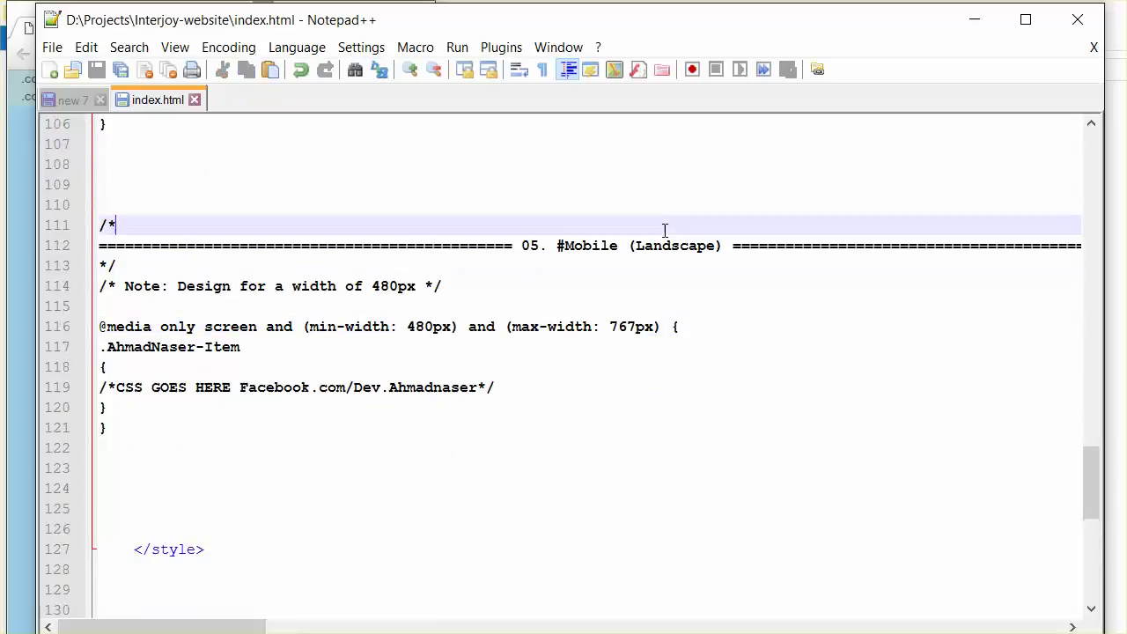
scroll(682, 271, "up", 3)
left_click(560, 196)
left_click(508, 227)
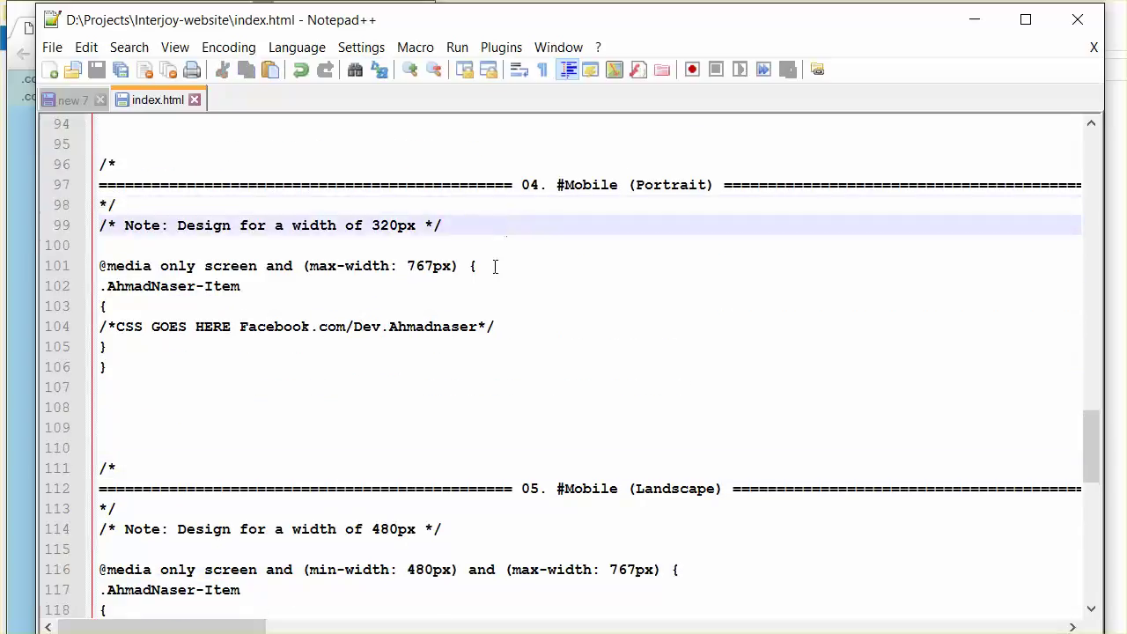
left_click(481, 269)
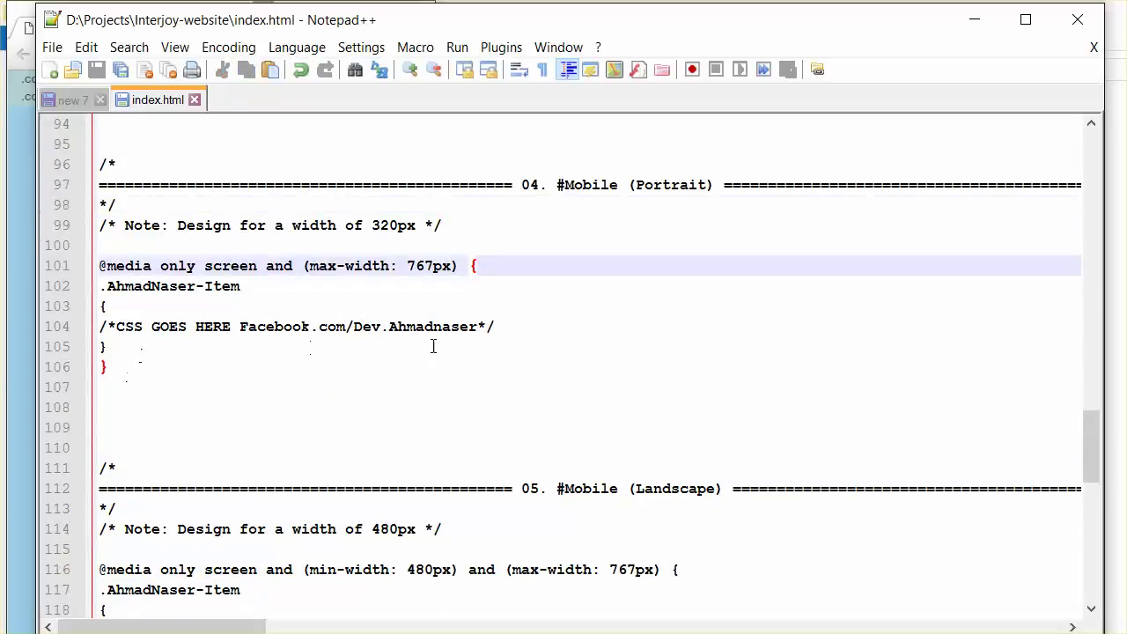
left_click(146, 360)
left_click(137, 345)
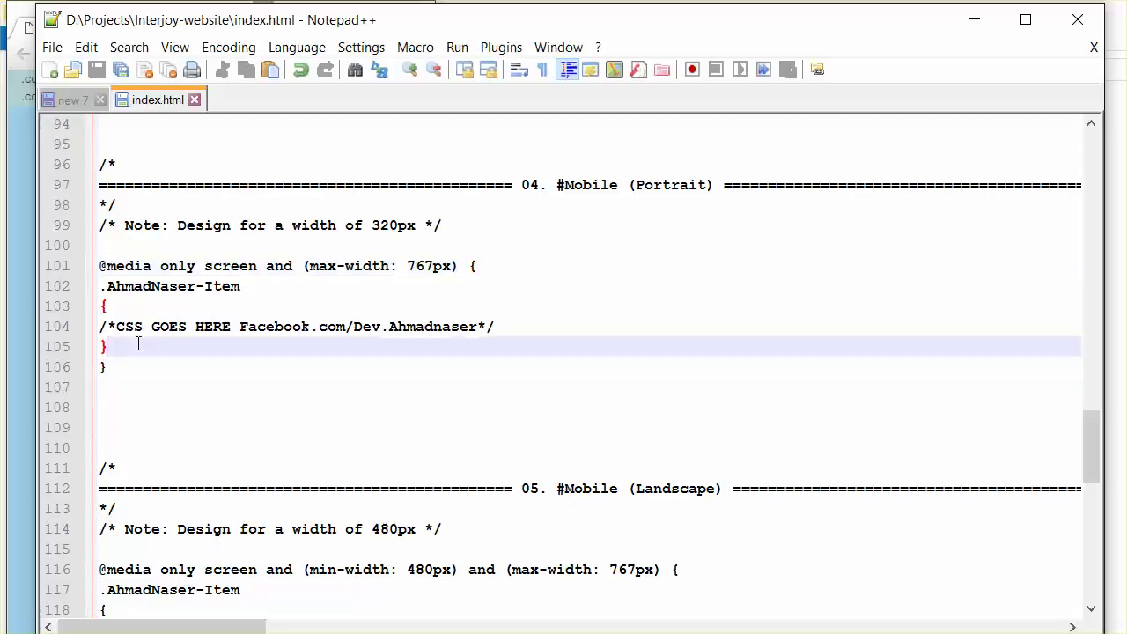
Paste a no-repeat .main-image-wrapper rule at 25% -156px and save index.html
key("Return")
key("Return")
key("Return")
key("Return")
left_click(133, 396)
left_click(135, 430)
type(".main-image-wrapper {     width: 100%;     background: url(images/first-part.jpg) no-repeat;     background-position-x: 25%;     background-position-y: -156px; }")
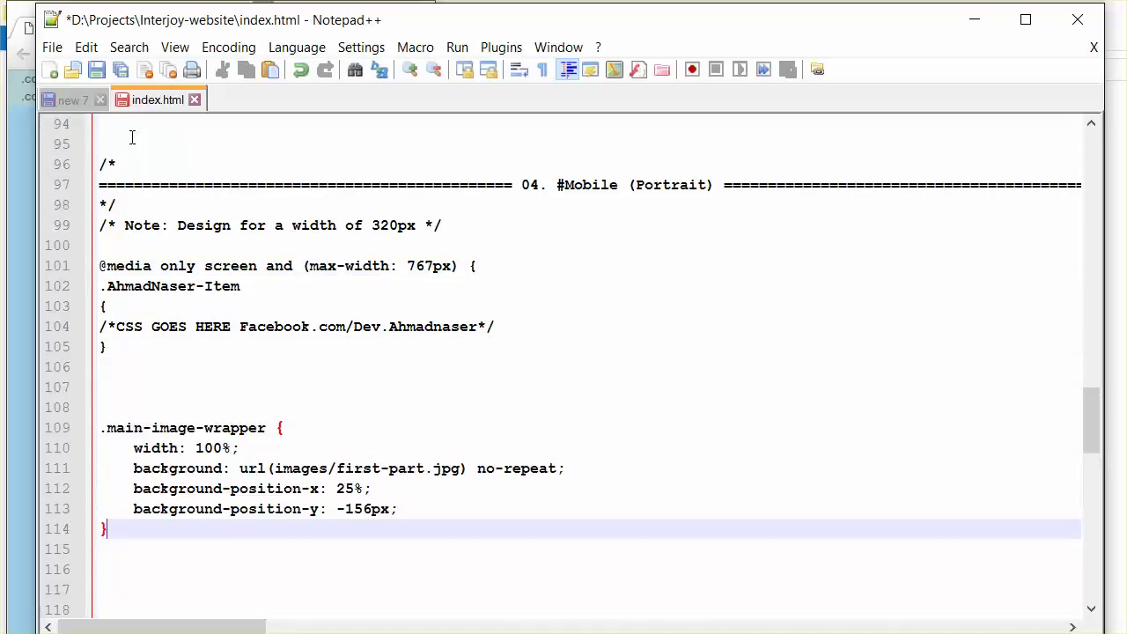
left_click(97, 69)
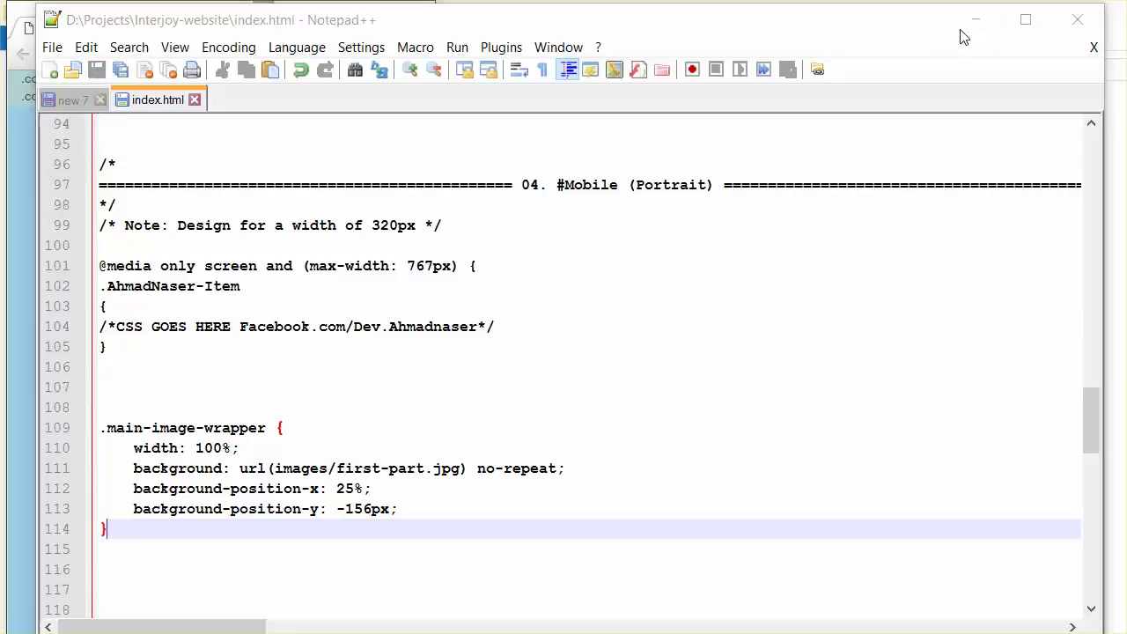
left_click(974, 19)
right_click(64, 306)
Reload the page, then widen the window to about 1271px to show the full header illustration
left_click(148, 363)
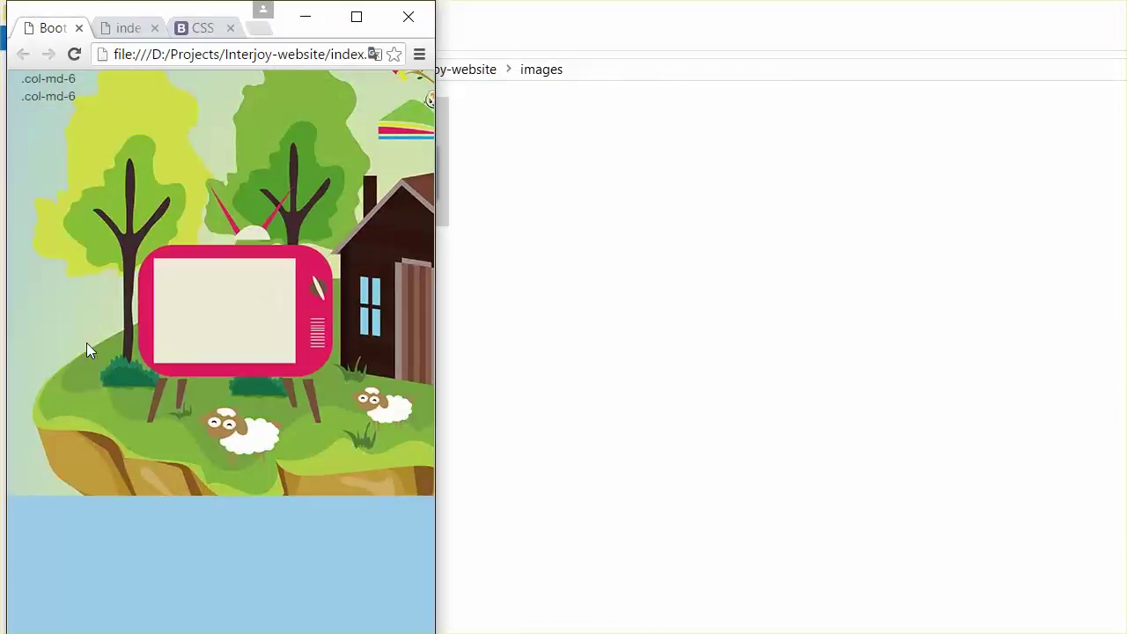
left_click_drag(436, 324, 1034, 336)
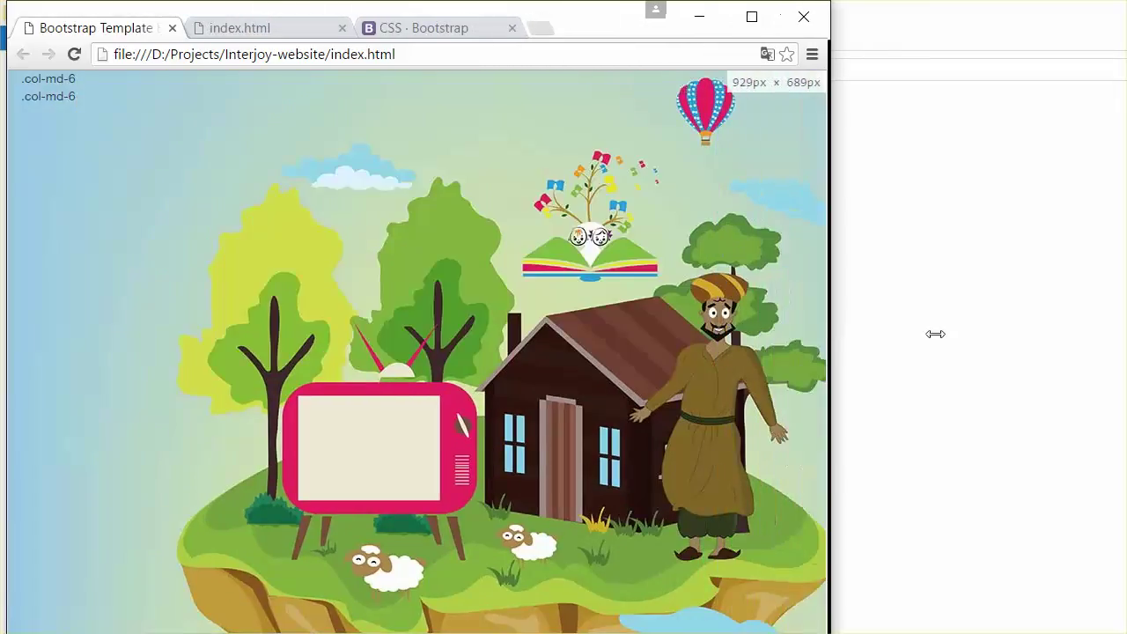
left_click_drag(1034, 336, 1119, 338)
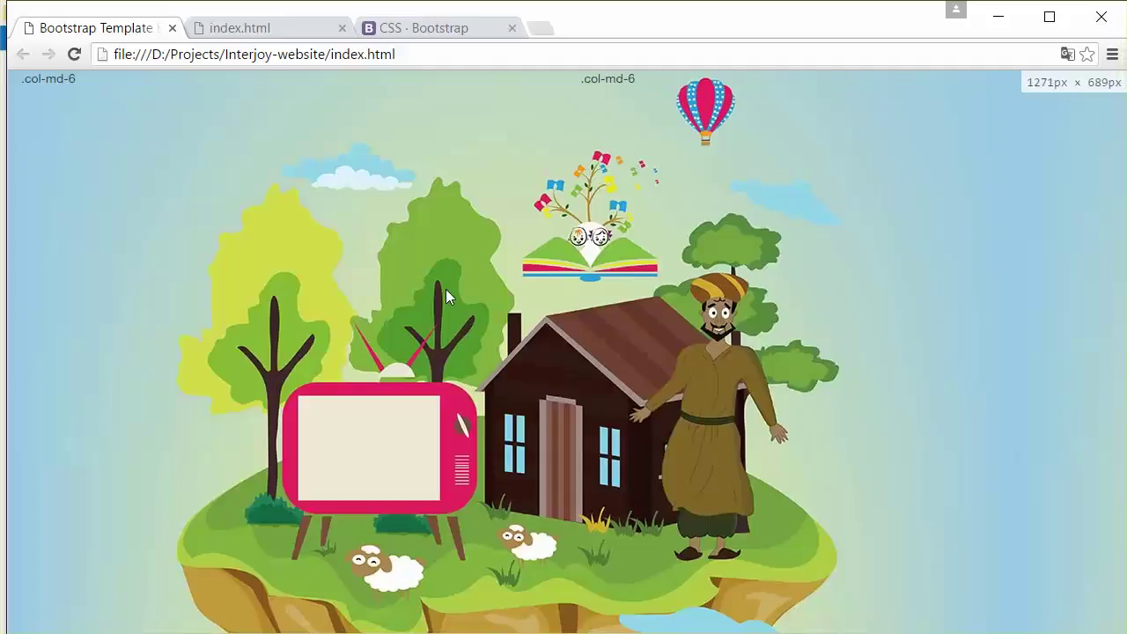